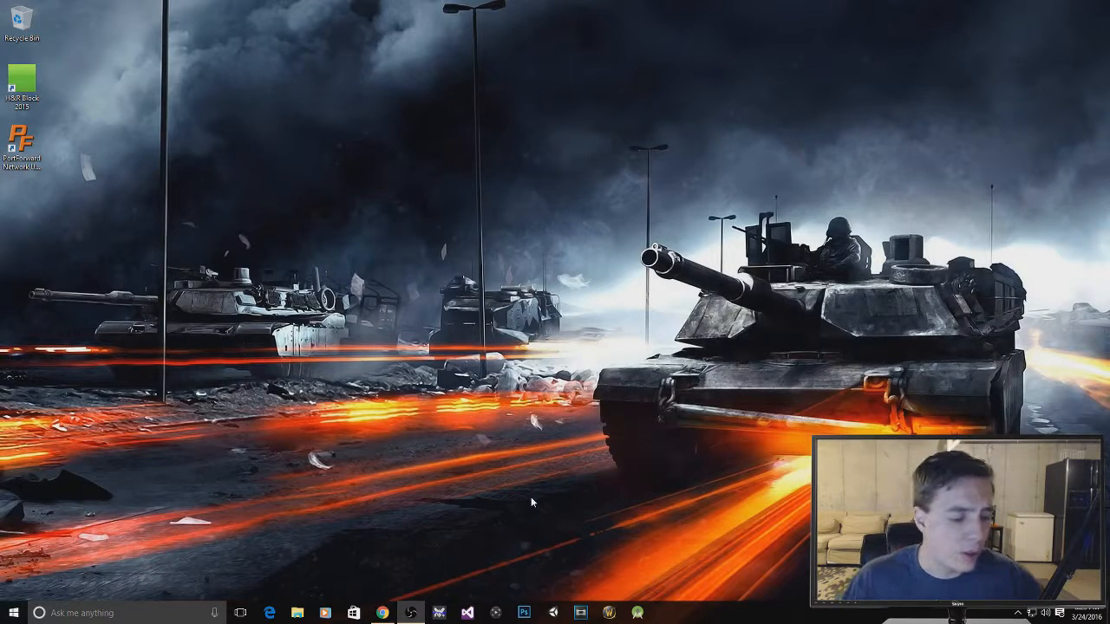
# Open the browser, run an internet speed test on speedtest.net, and close the test page.
pyautogui.click(382, 613)
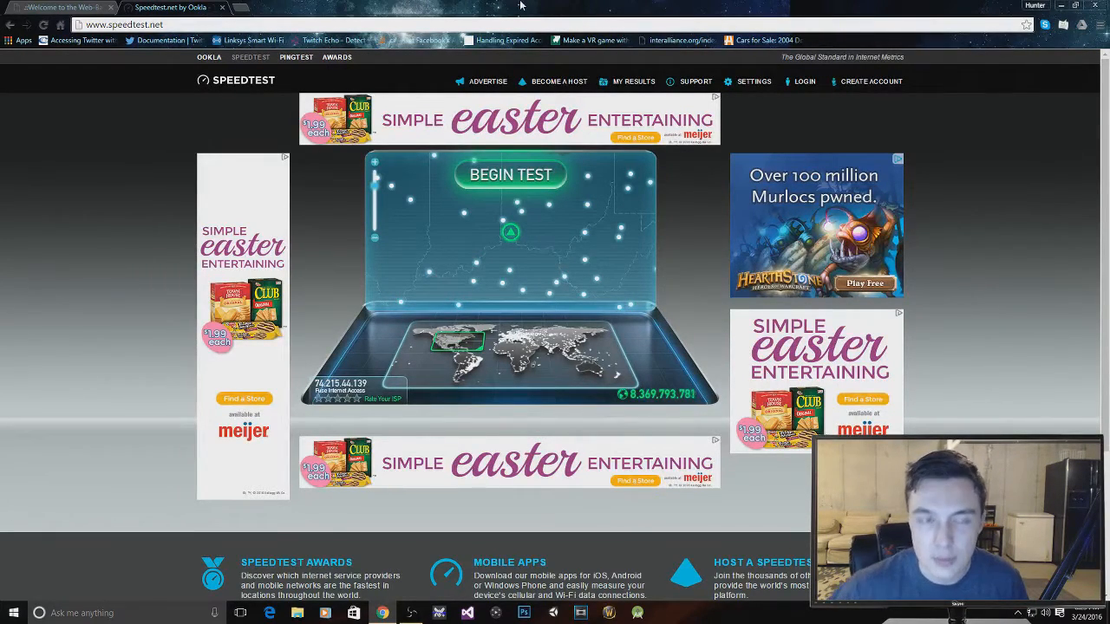
pyautogui.click(510, 174)
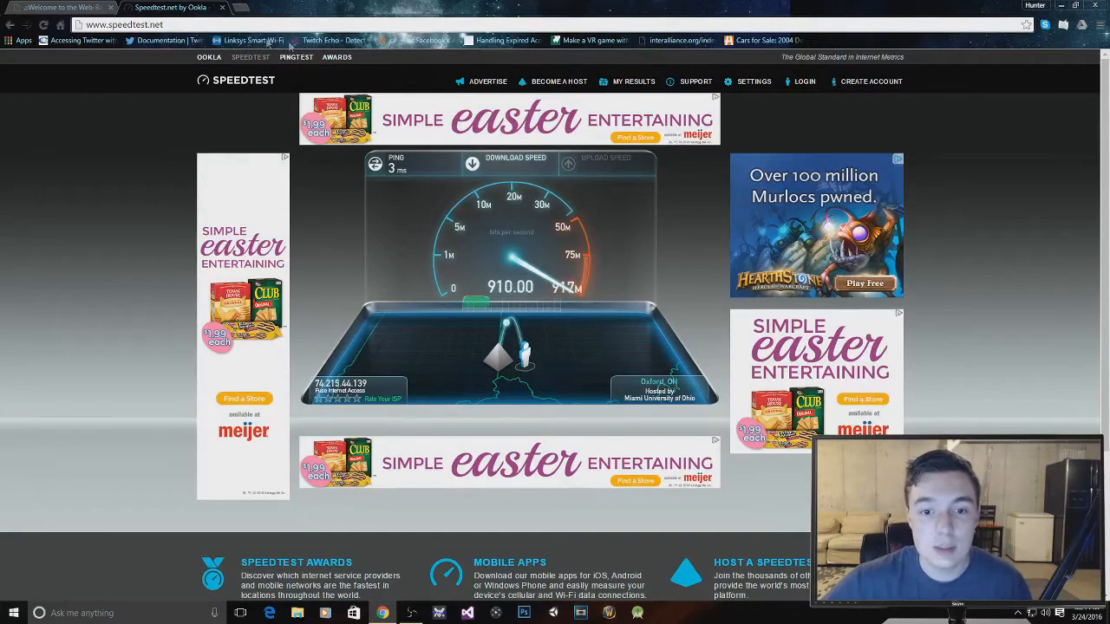
pyautogui.click(55, 6)
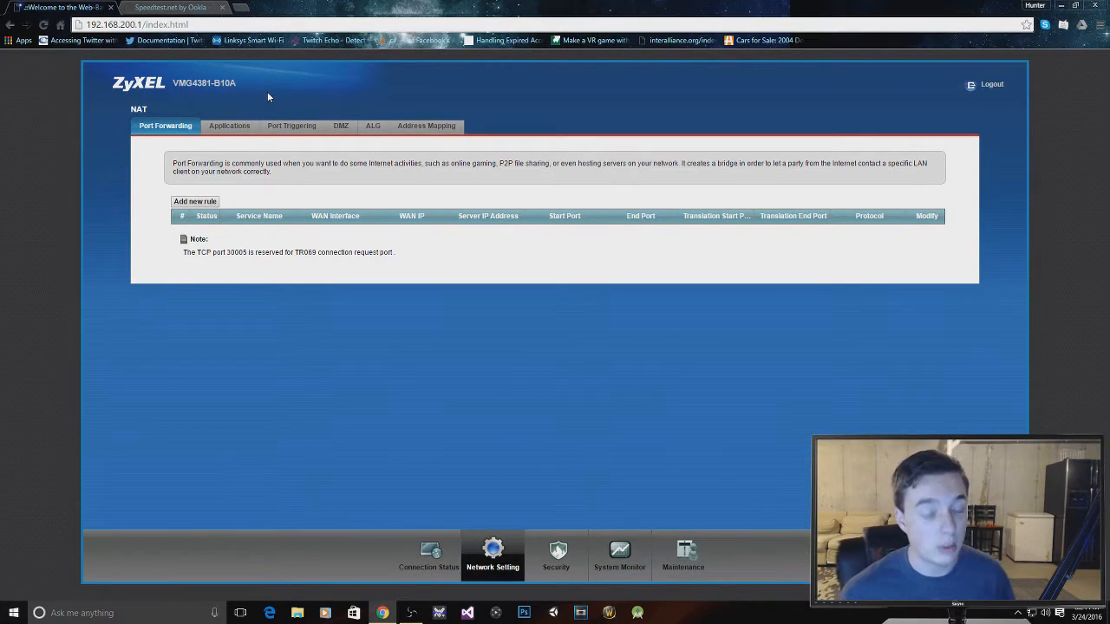
pyautogui.click(167, 7)
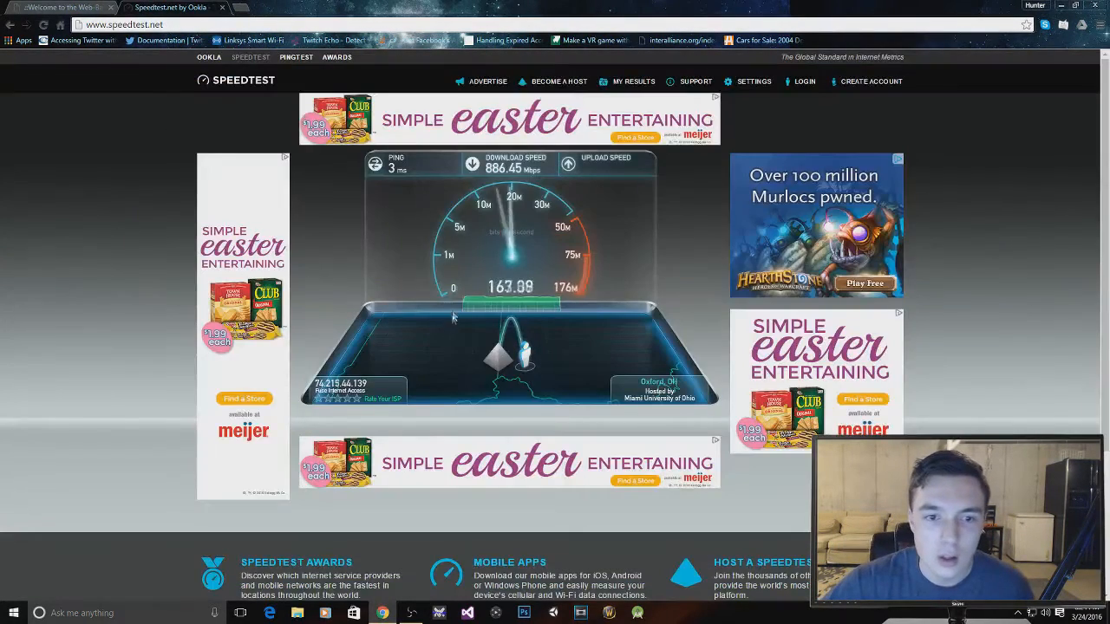
pyautogui.click(221, 8)
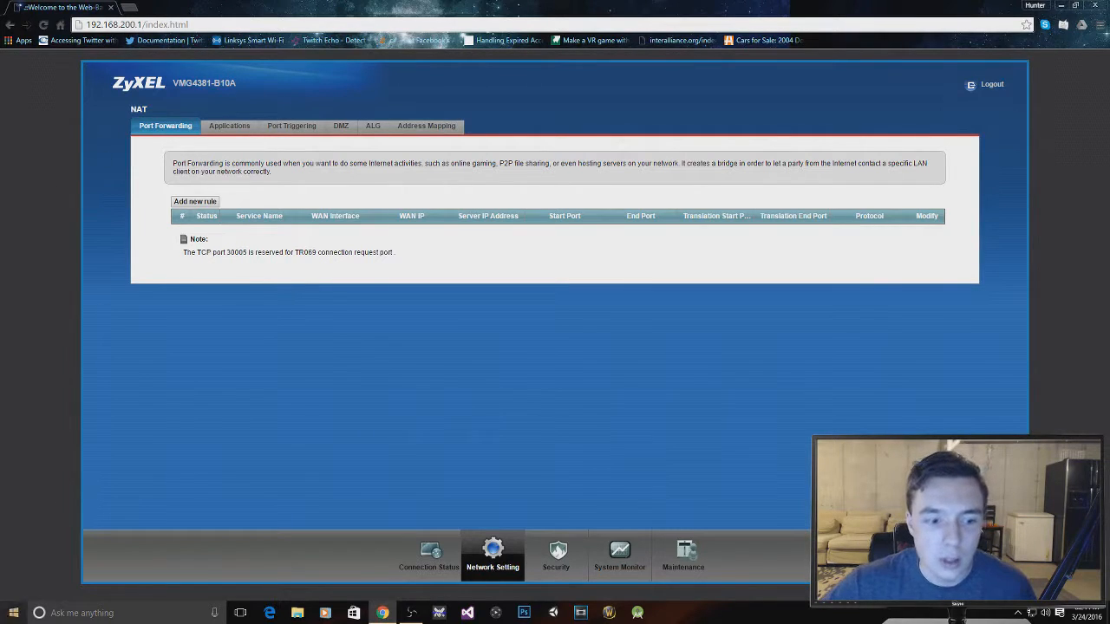
# Open a Command Prompt and run ipconfig.
pyautogui.click(13, 613)
pyautogui.click(13, 613)
pyautogui.rightClick(13, 613)
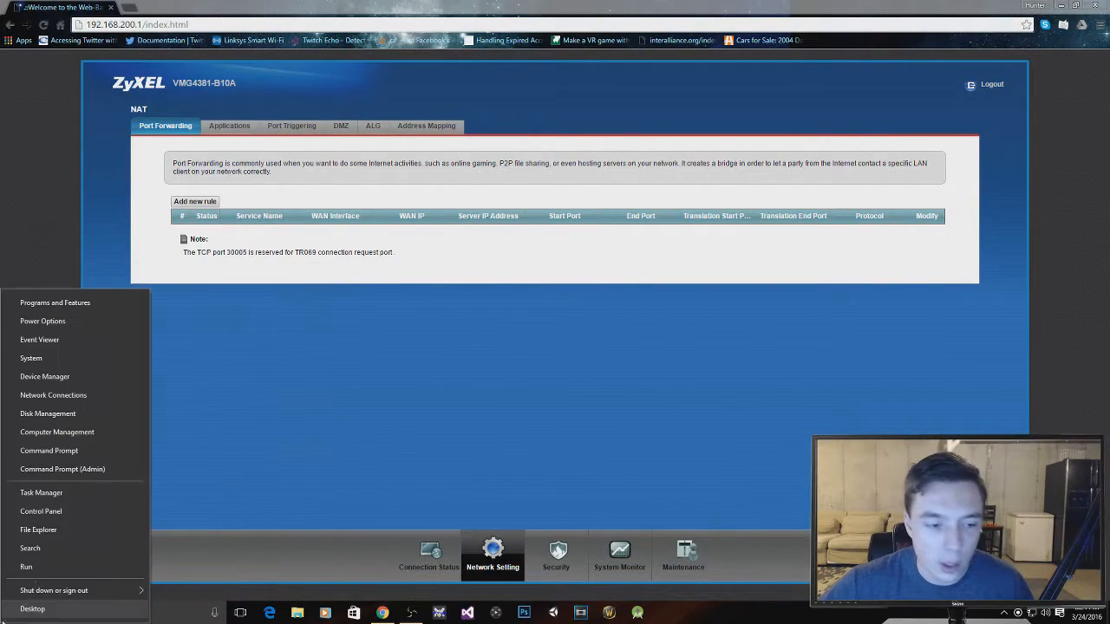
pyautogui.click(75, 451)
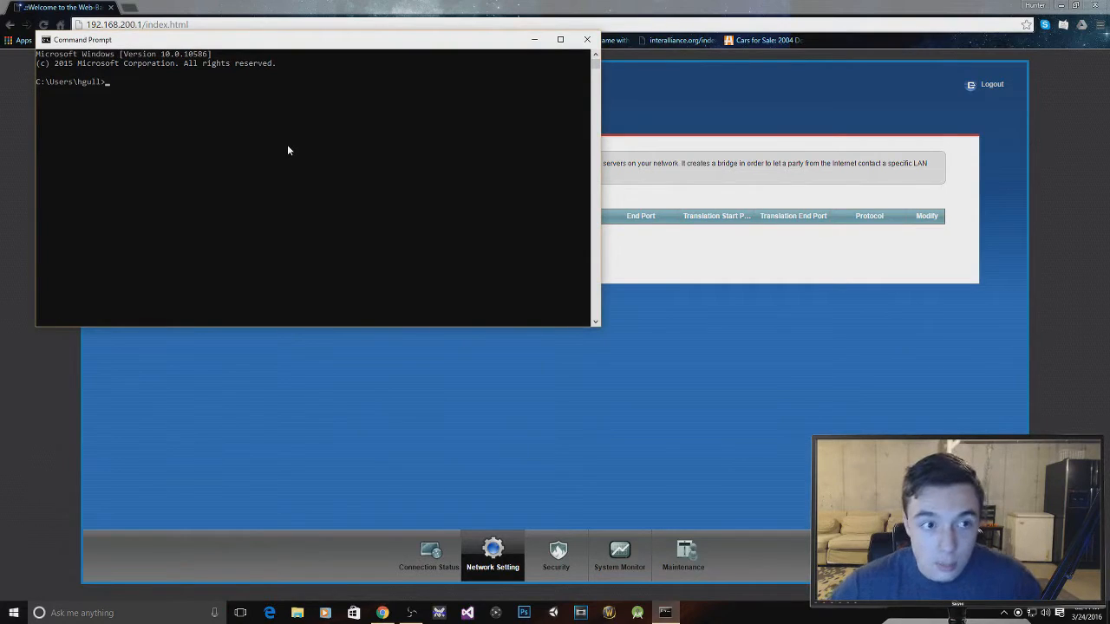
pyautogui.write('ip')
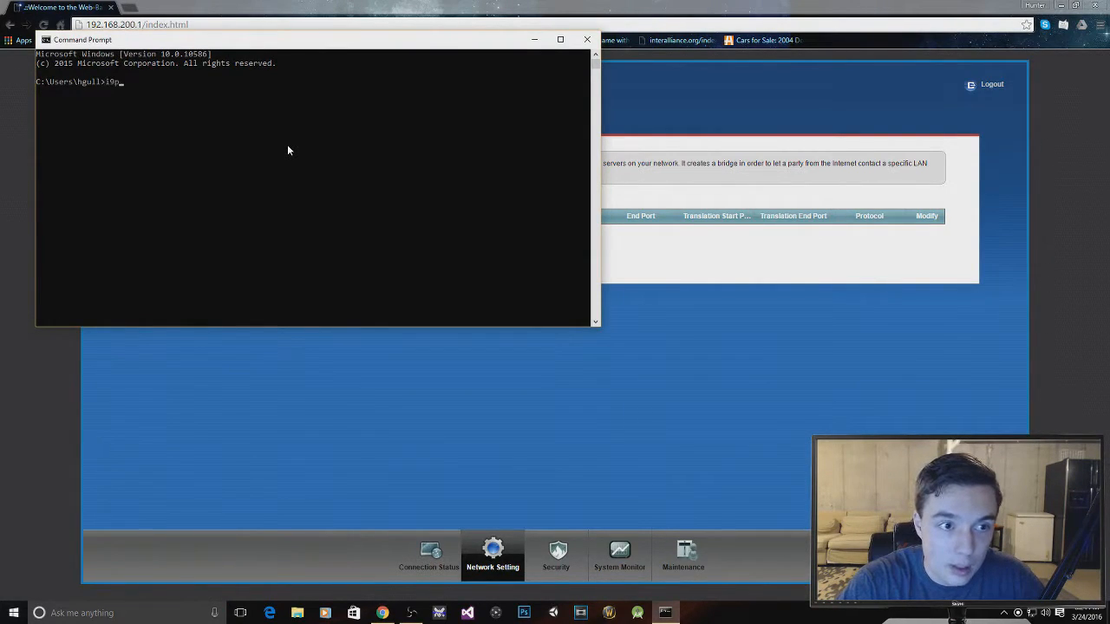
pyautogui.write('config')
pyautogui.press('Return')
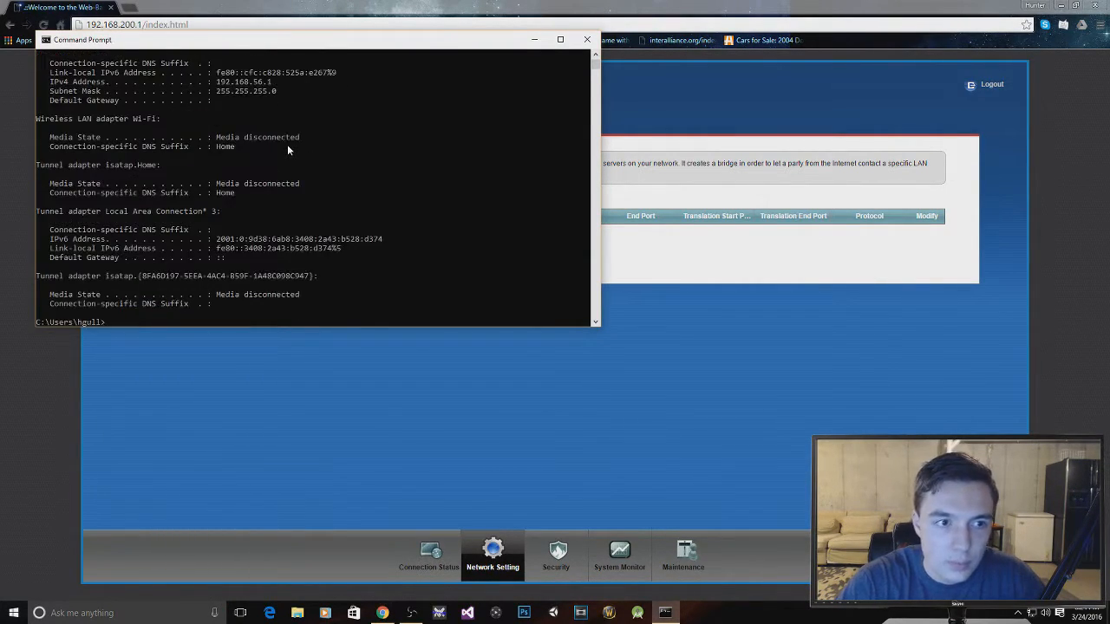
# Find and highlight the Ethernet adapter's default gateway in the ipconfig output, and return to the router page in the browser.
pyautogui.scroll(5, 94, 217)
pyautogui.click(261, 221)
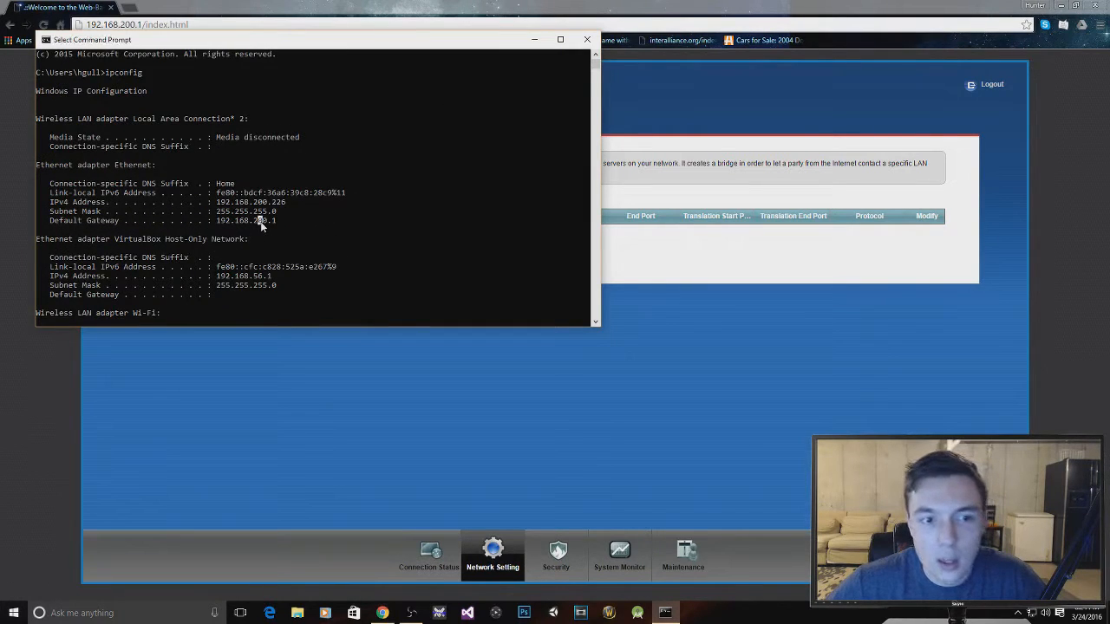
pyautogui.moveTo(213, 220); pyautogui.dragTo(279, 220)
pyautogui.click(356, 21)
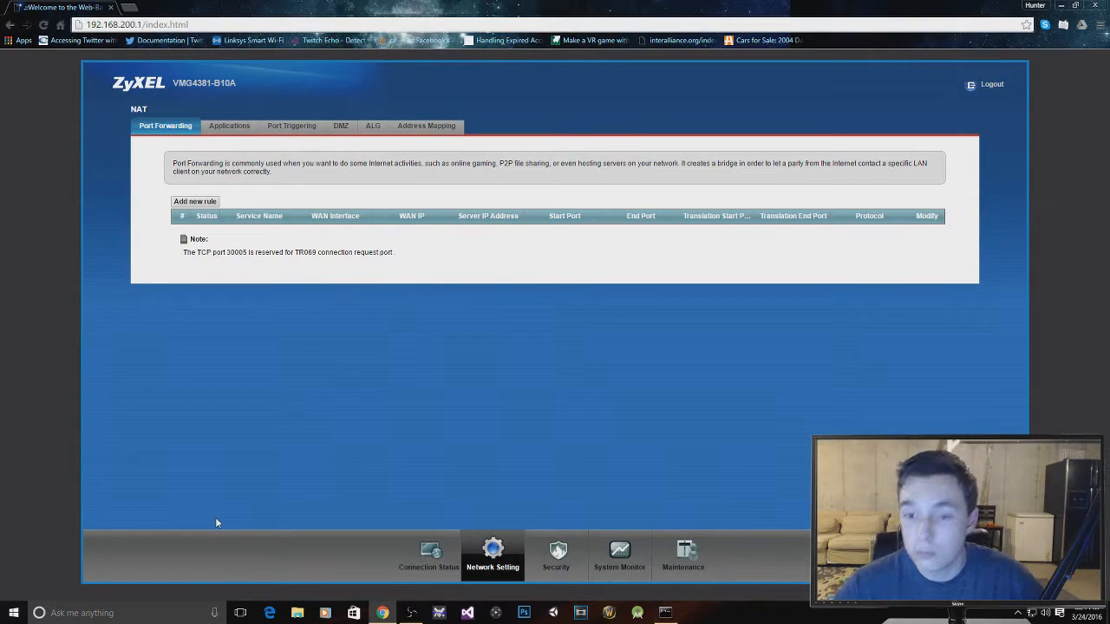
# Go from the router's connection status to the NAT port forwarding page in the network settings.
pyautogui.click(429, 559)
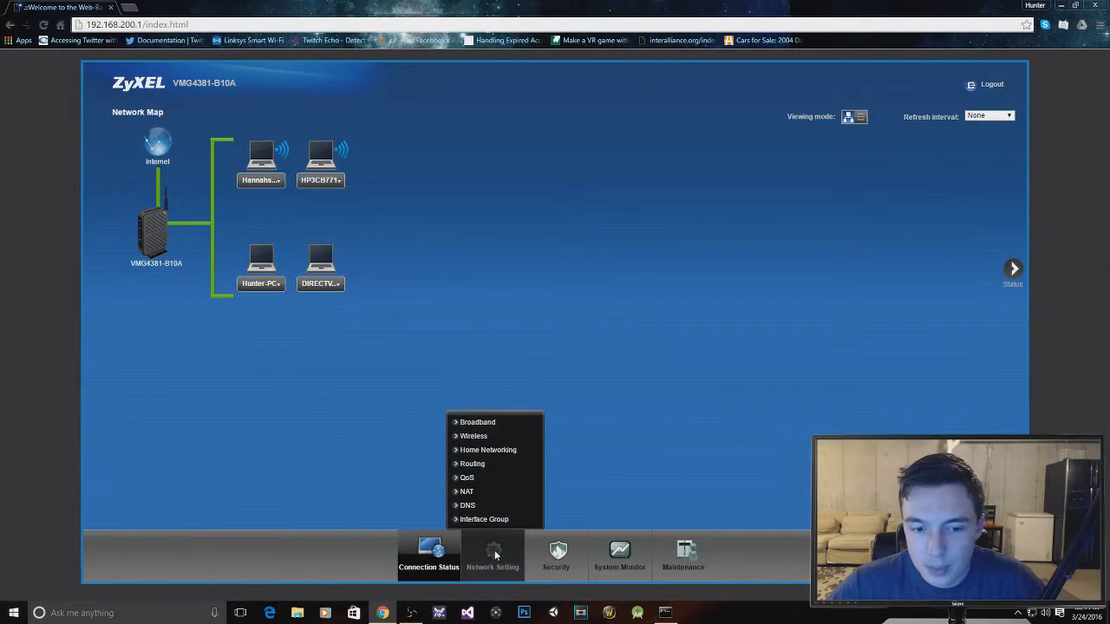
pyautogui.moveTo(477, 544)
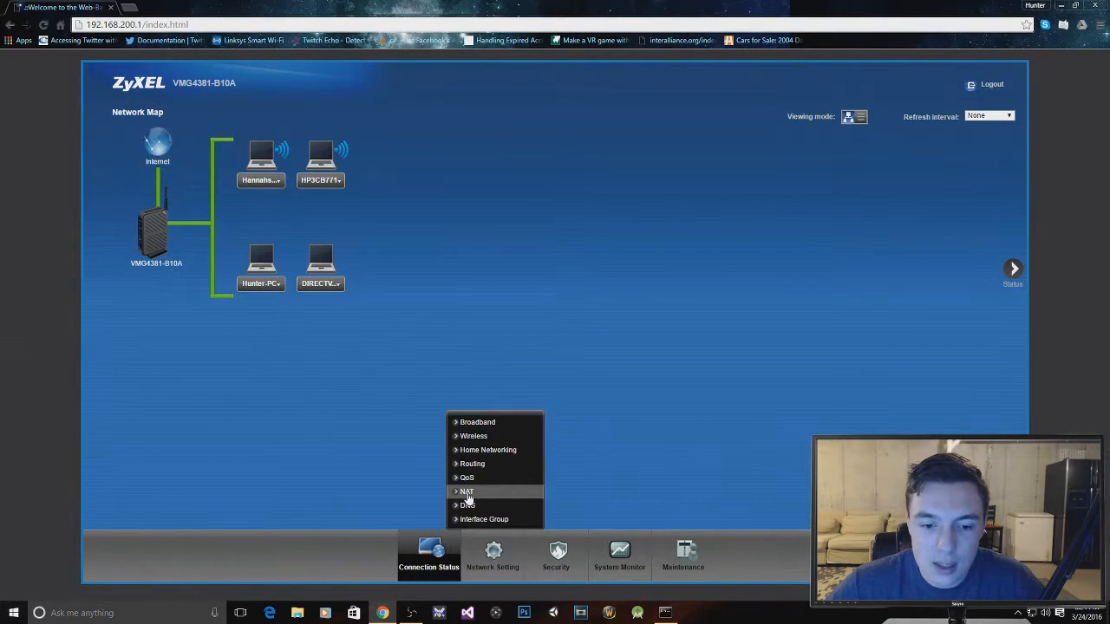
pyautogui.click(466, 492)
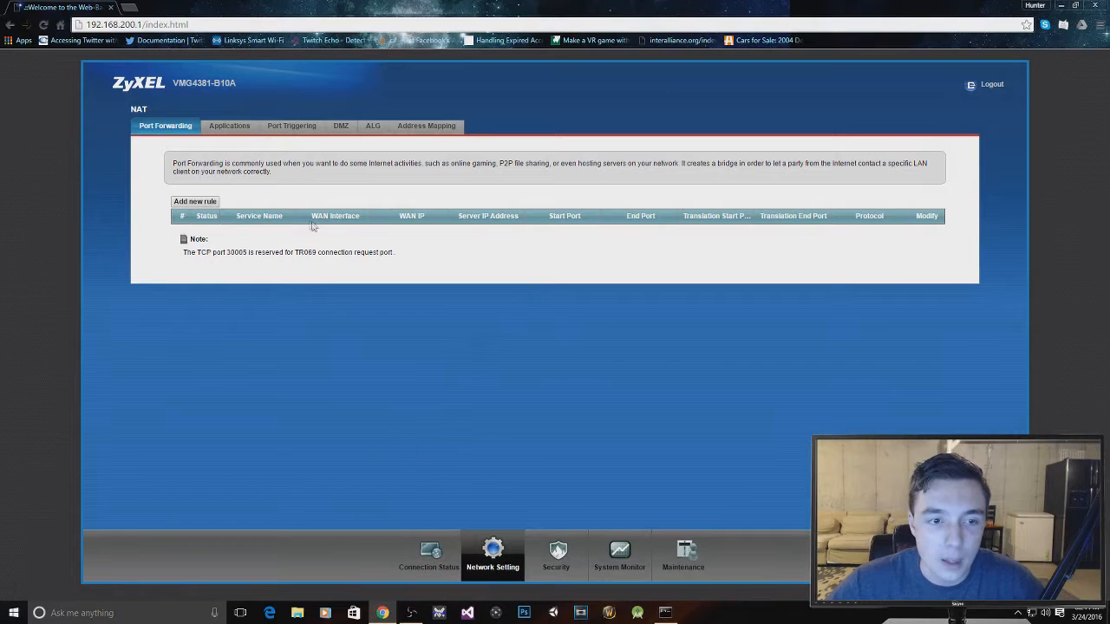
# Look up the Ethernet adapter's IPv4 address in the Command Prompt output and minimize the window.
pyautogui.click(665, 613)
pyautogui.rightClick(384, 214)
pyautogui.click(296, 192)
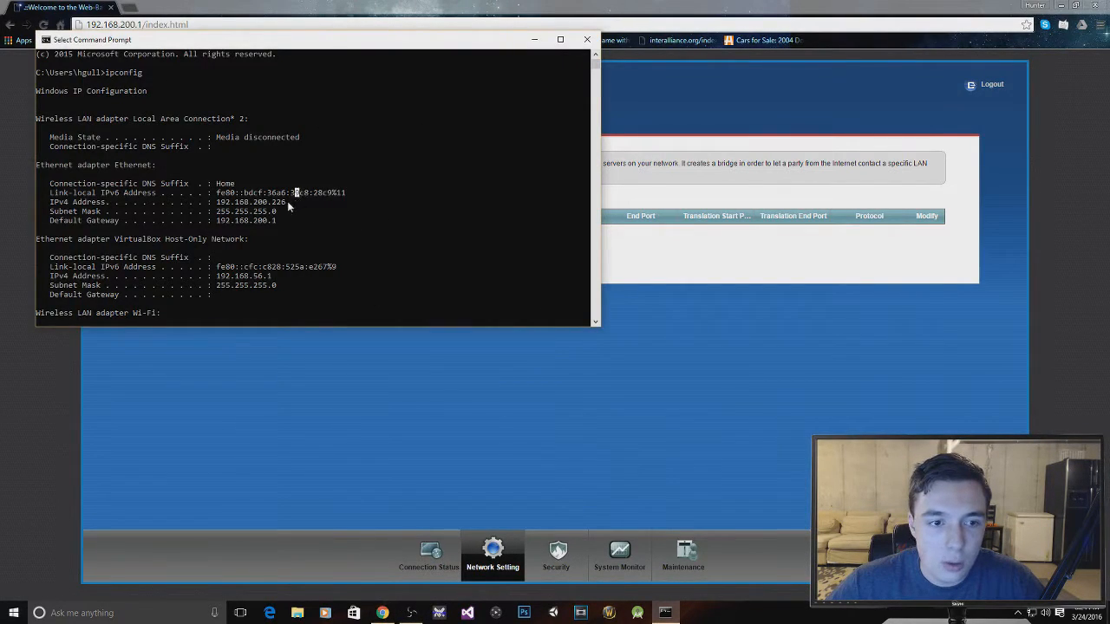
pyautogui.moveTo(217, 202); pyautogui.dragTo(286, 205)
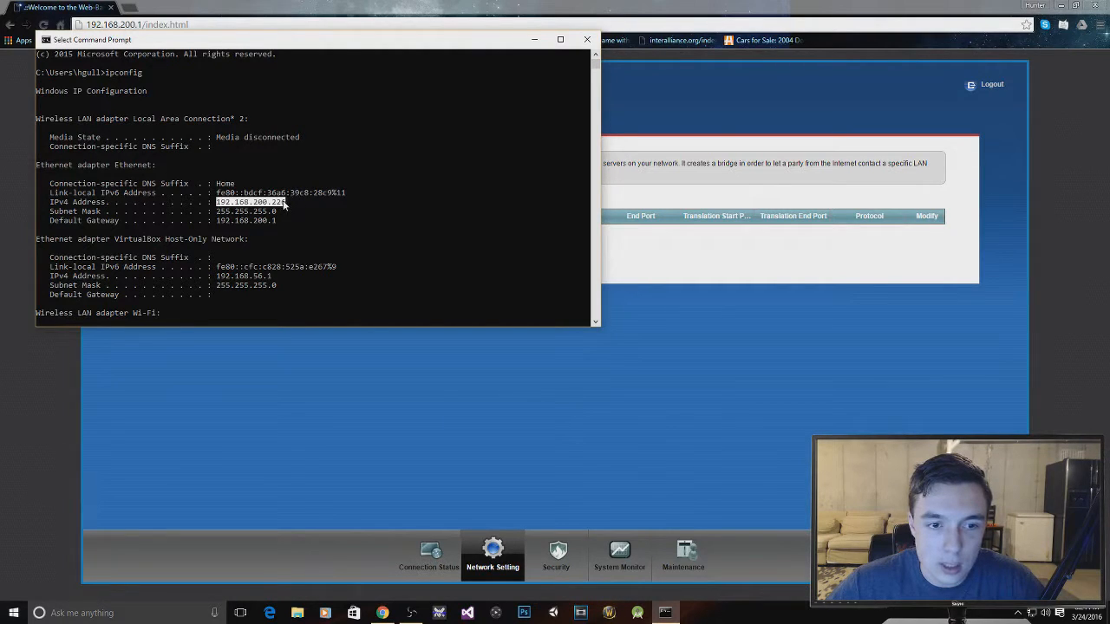
pyautogui.click(389, 210)
pyautogui.click(535, 39)
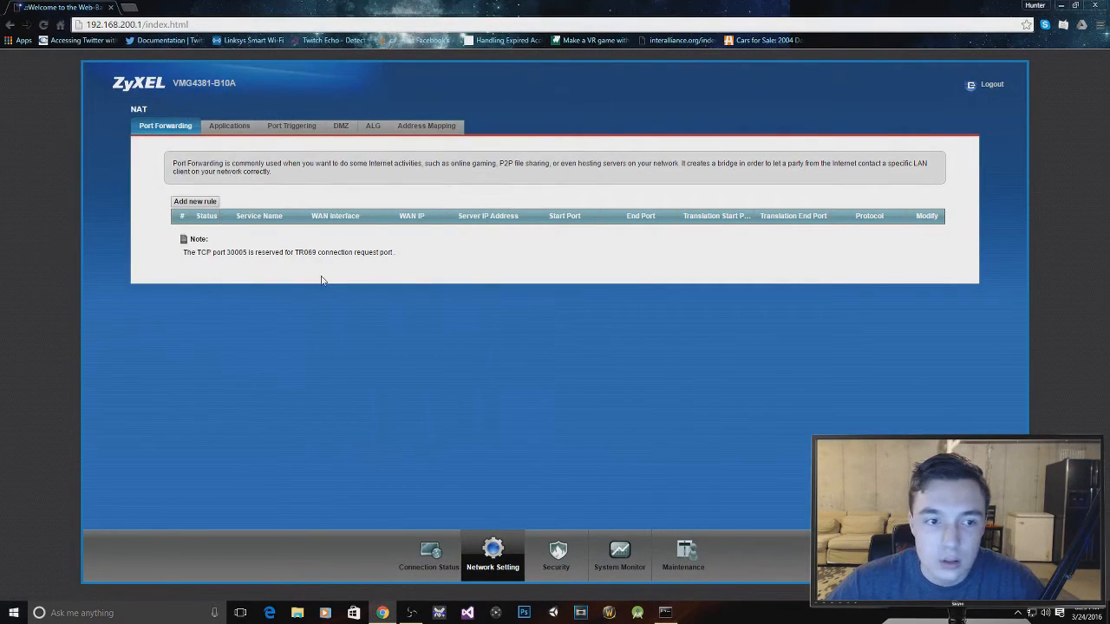
# Add a new port forwarding rule, make it active, name the service YT and keep ADSL_DEFAULT as the WAN interface.
pyautogui.click(194, 201)
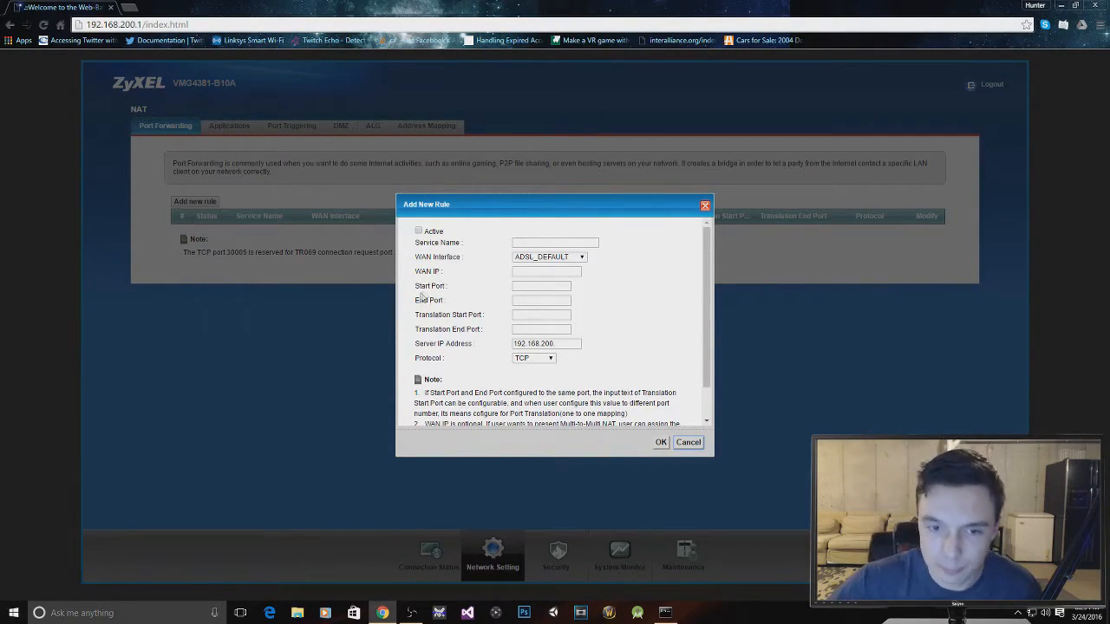
pyautogui.click(419, 230)
pyautogui.click(515, 242)
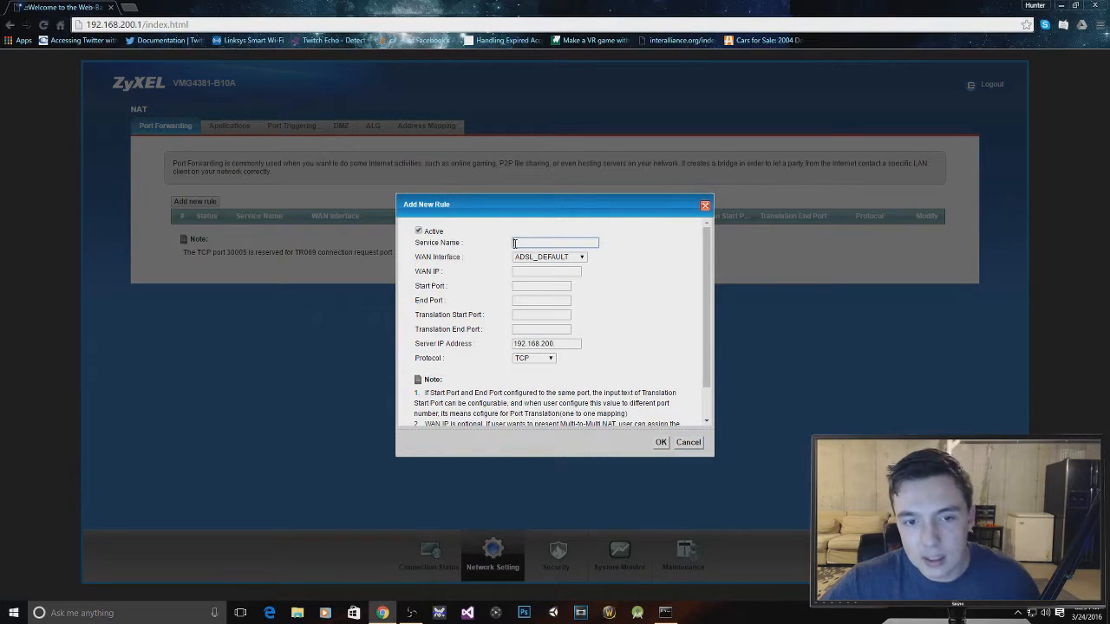
pyautogui.write('YT')
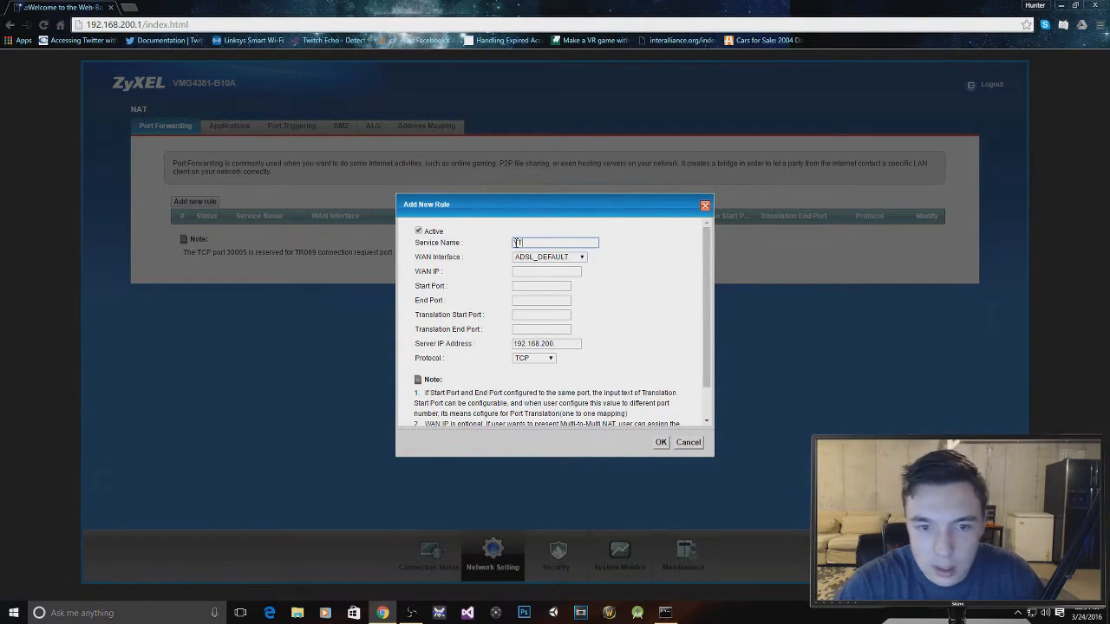
pyautogui.click(544, 273)
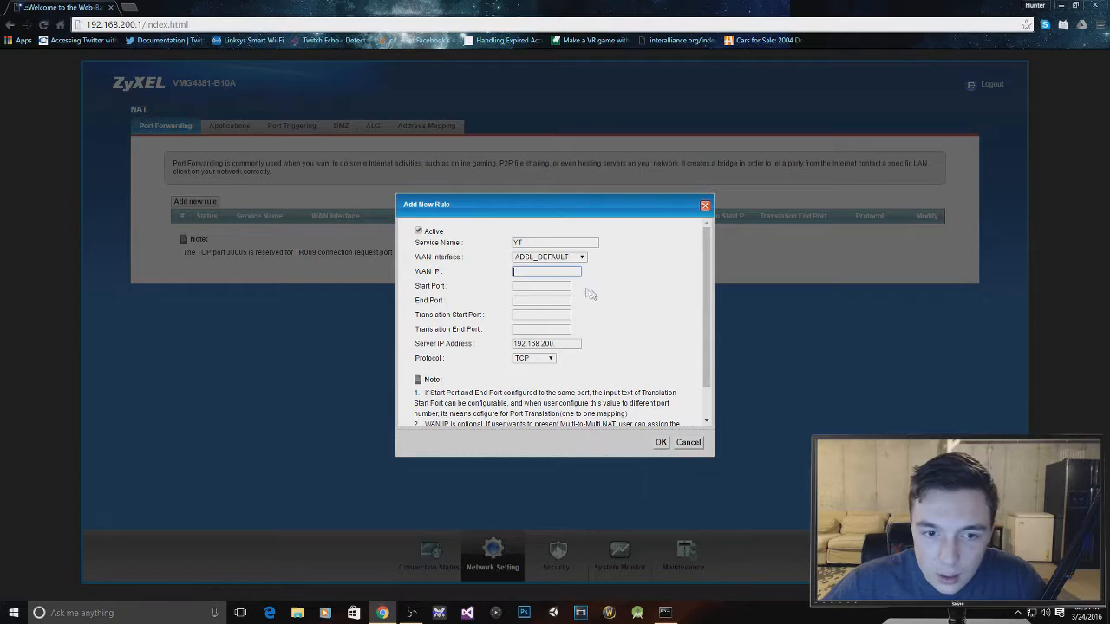
pyautogui.click(544, 257)
pyautogui.click(543, 267)
# Set the rule's start port and end port to 4435, with matching translation ports.
pyautogui.click(536, 287)
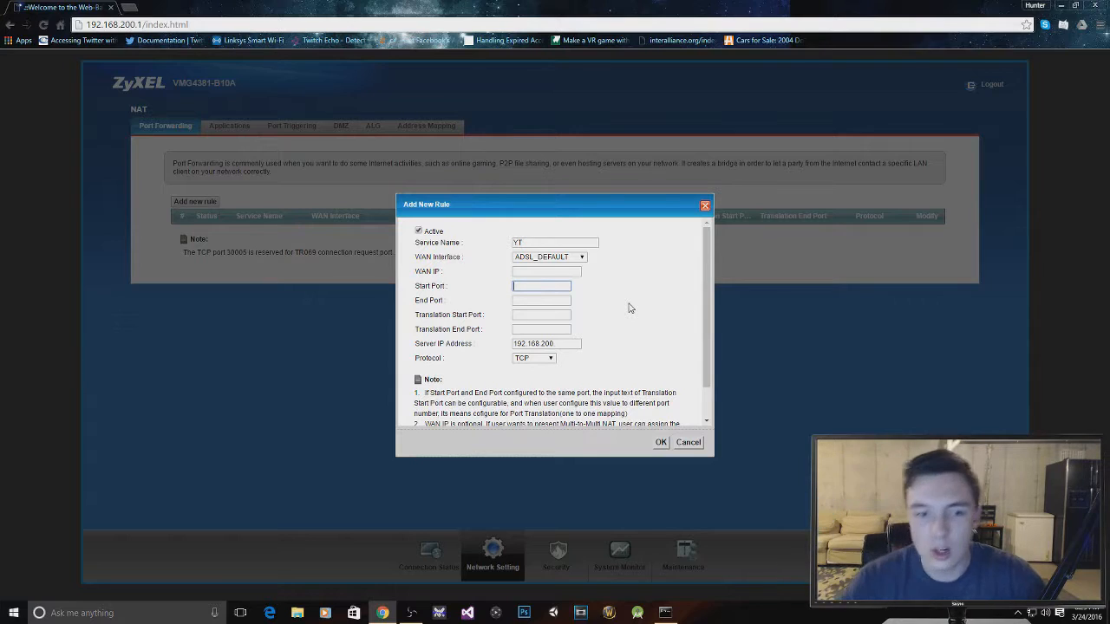
pyautogui.write('4435')
pyautogui.click(576, 326)
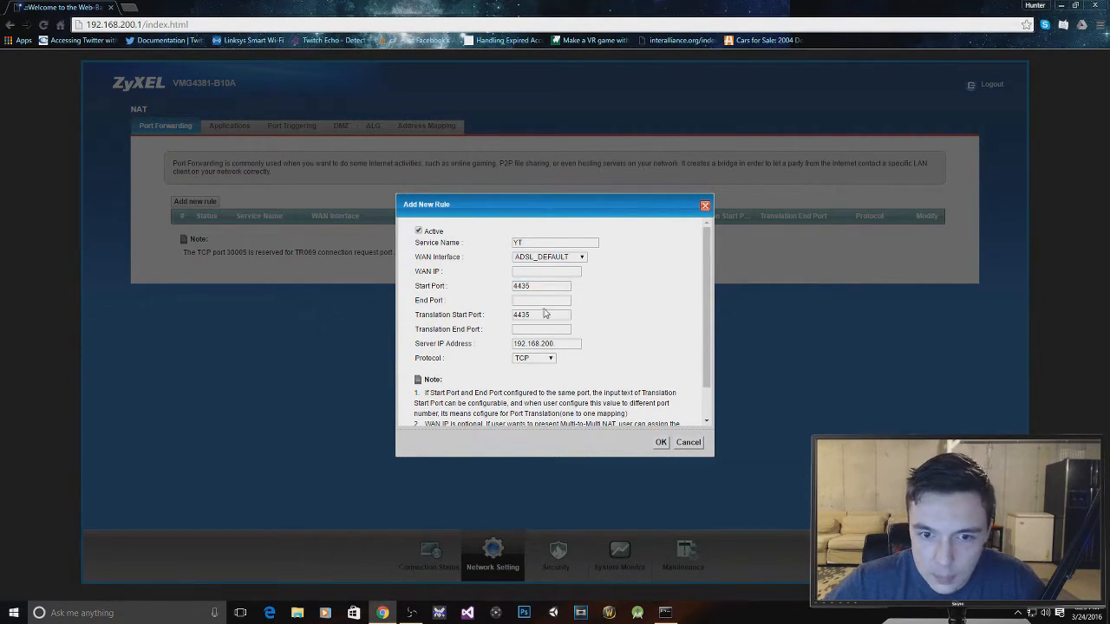
pyautogui.click(546, 300)
pyautogui.write('4435')
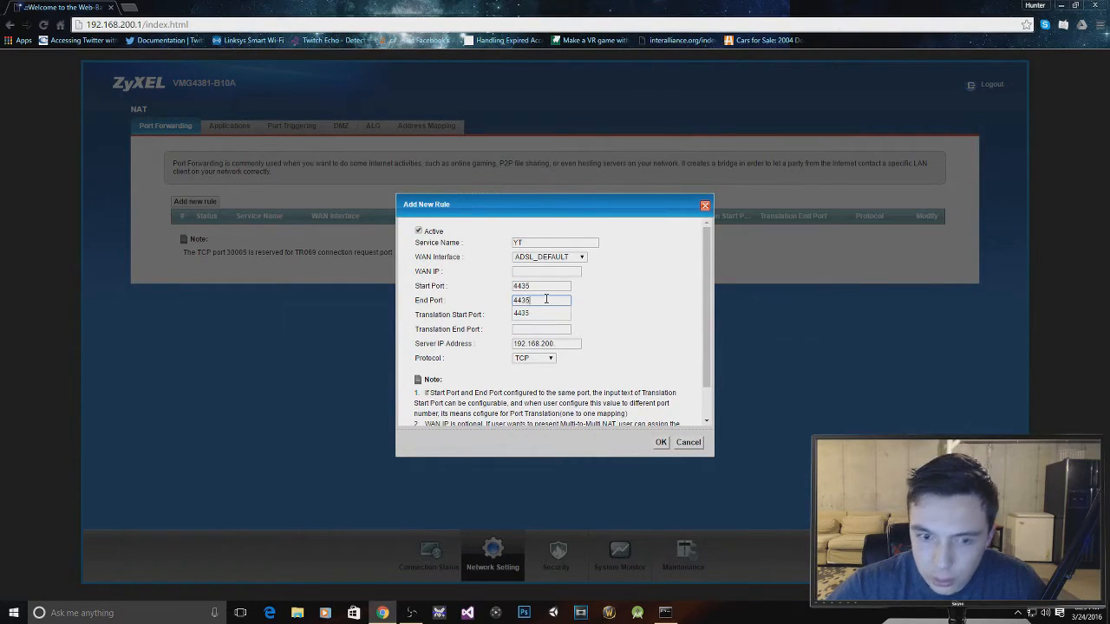
pyautogui.click(593, 312)
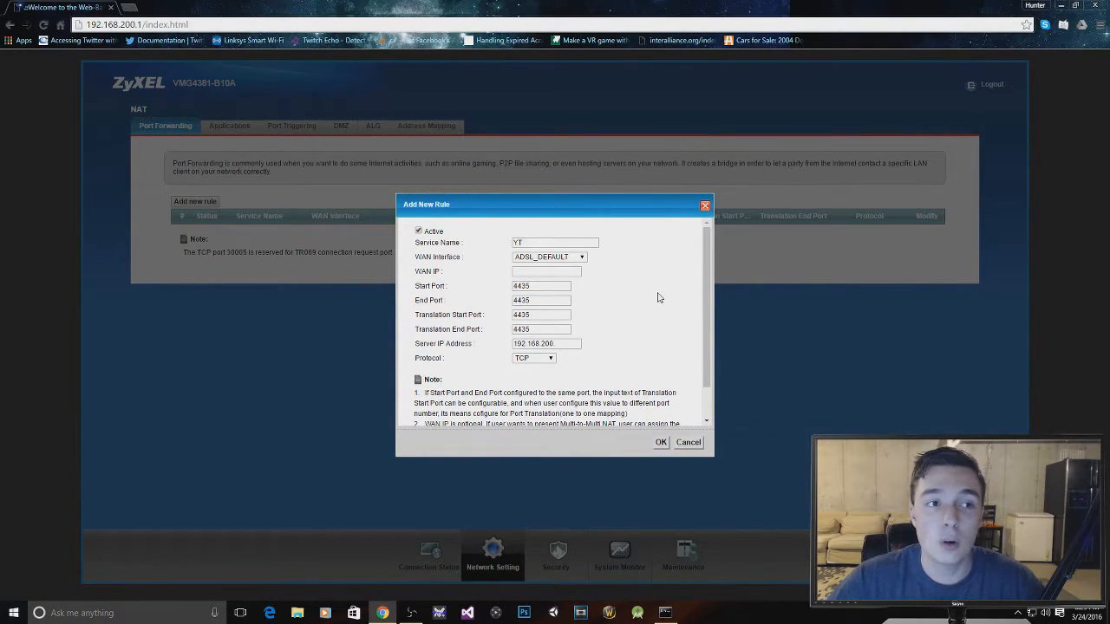
# Set the rule's server IP address to 192.168.200.226 and the protocol to TCP/UDP.
pyautogui.click(569, 344)
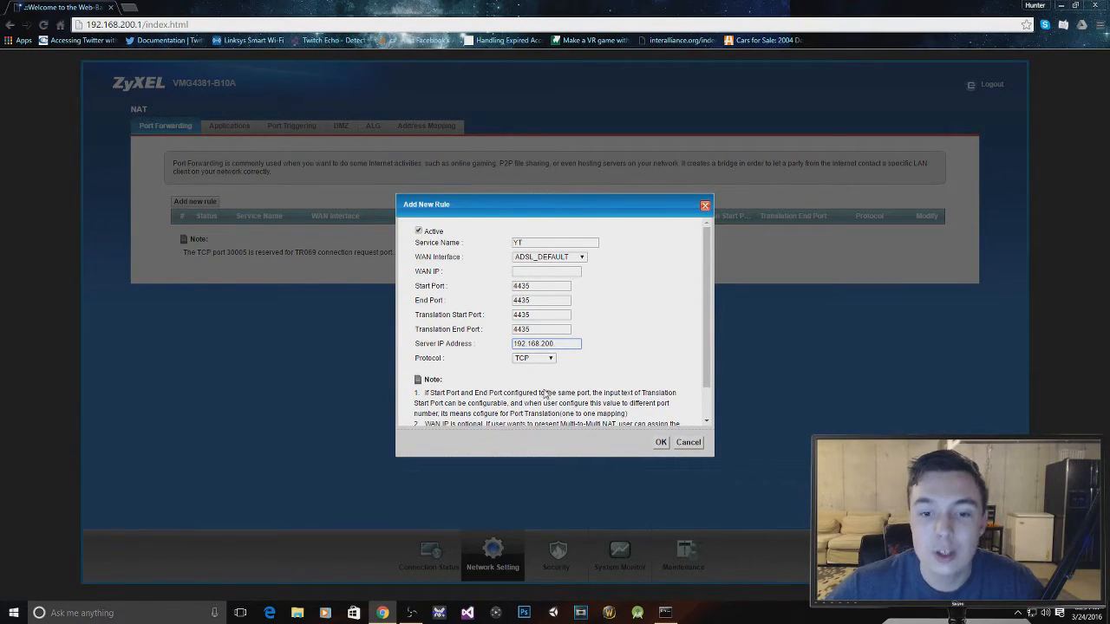
pyautogui.write('226')
pyautogui.click(605, 384)
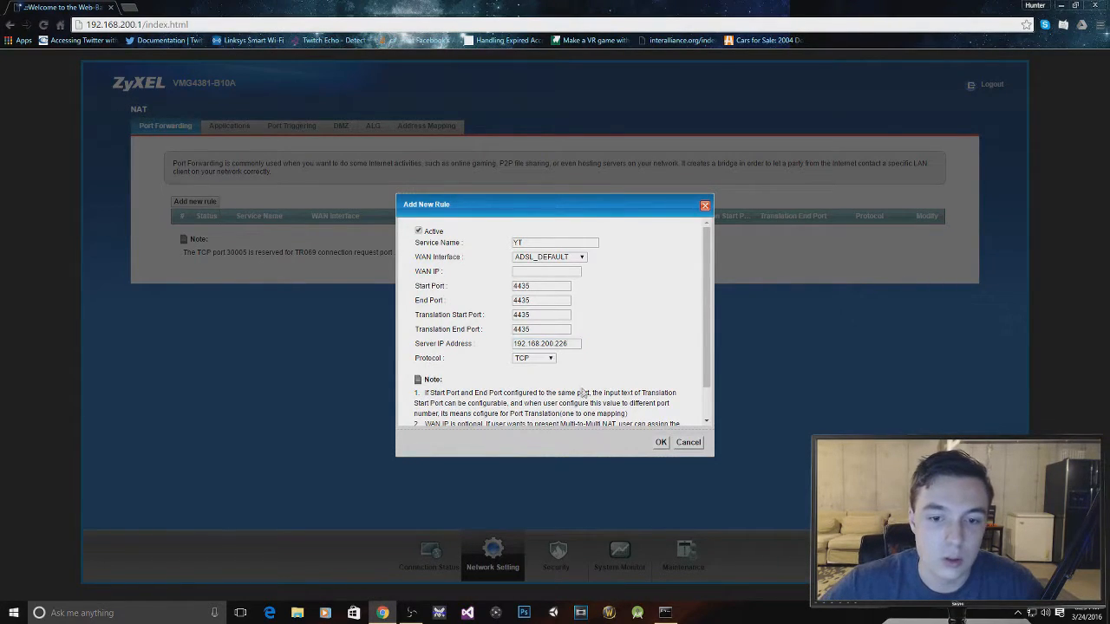
pyautogui.click(533, 358)
pyautogui.click(533, 387)
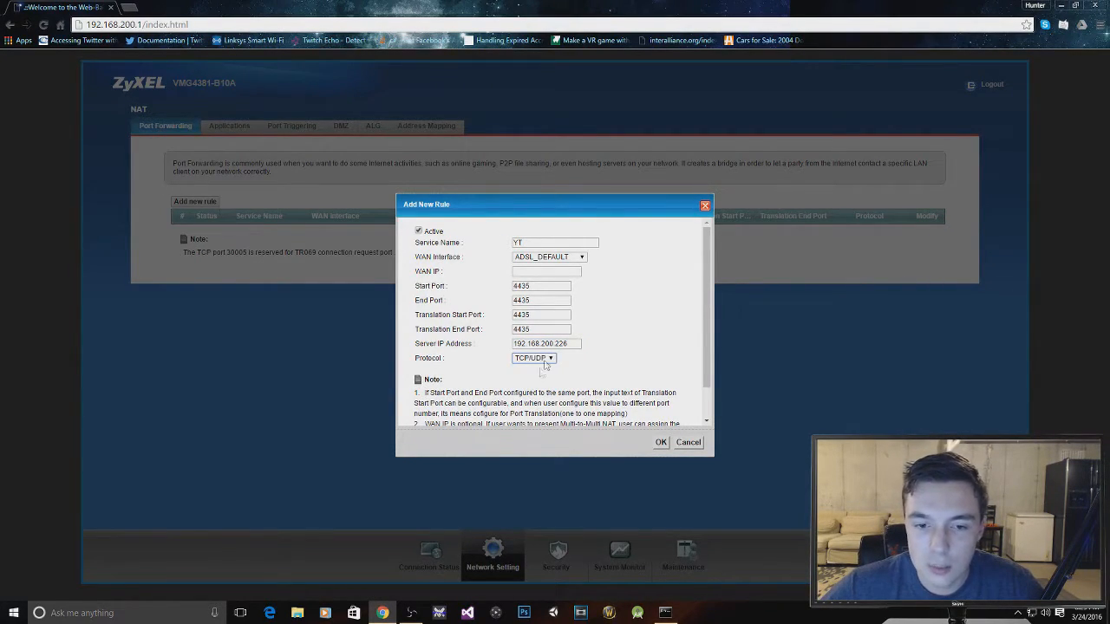
# Check the server IP against the Ethernet adapter's IPv4 address in the Command Prompt, and close that window.
pyautogui.click(665, 612)
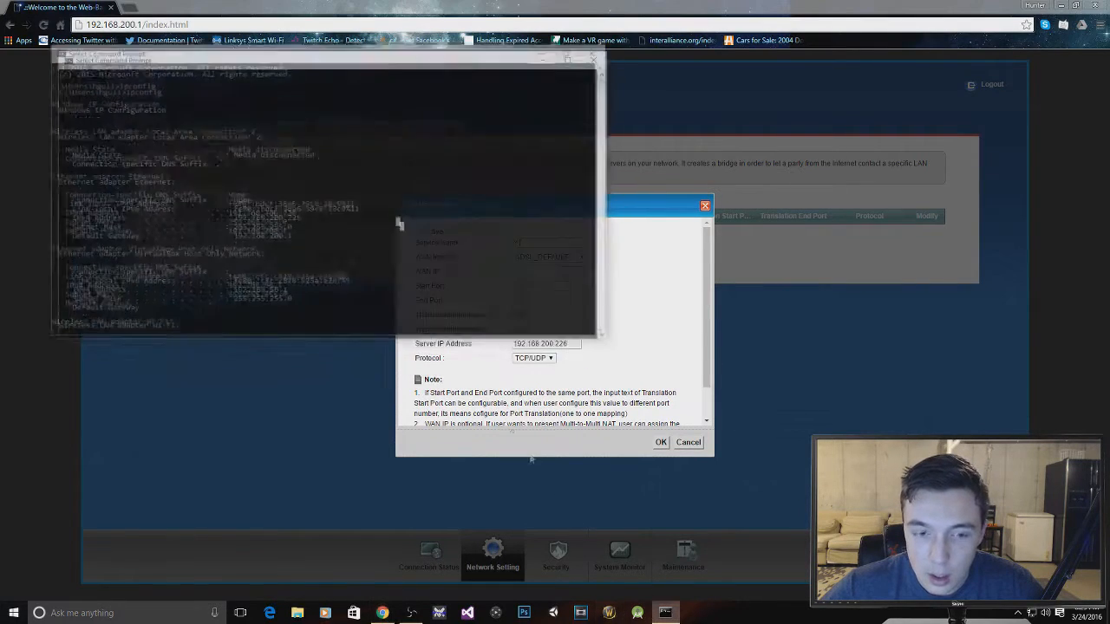
pyautogui.moveTo(282, 205); pyautogui.dragTo(314, 198)
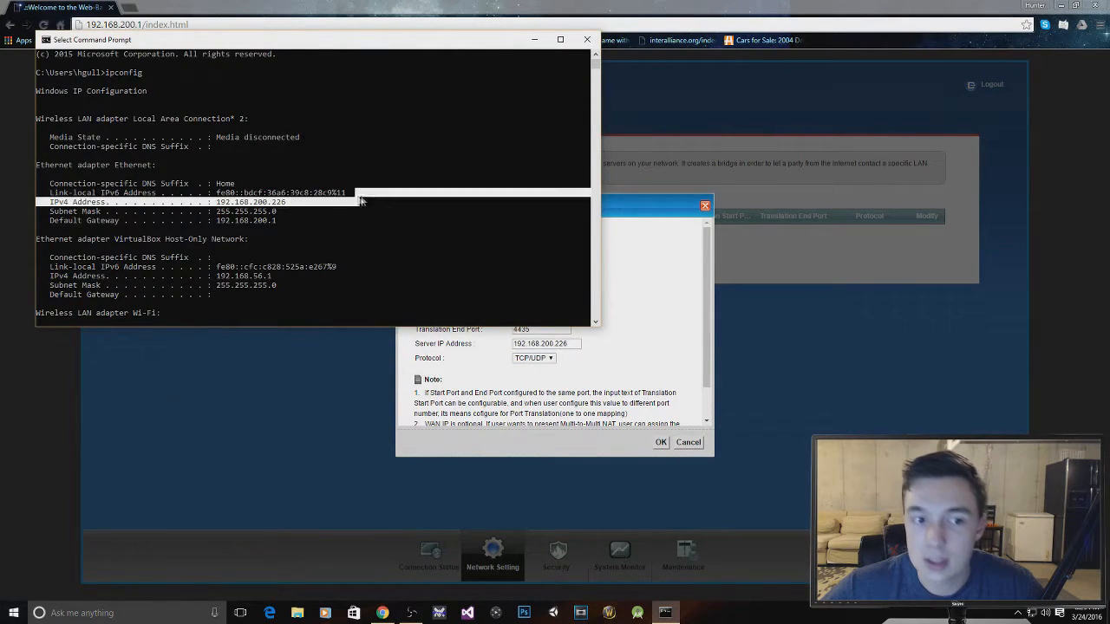
pyautogui.click(587, 39)
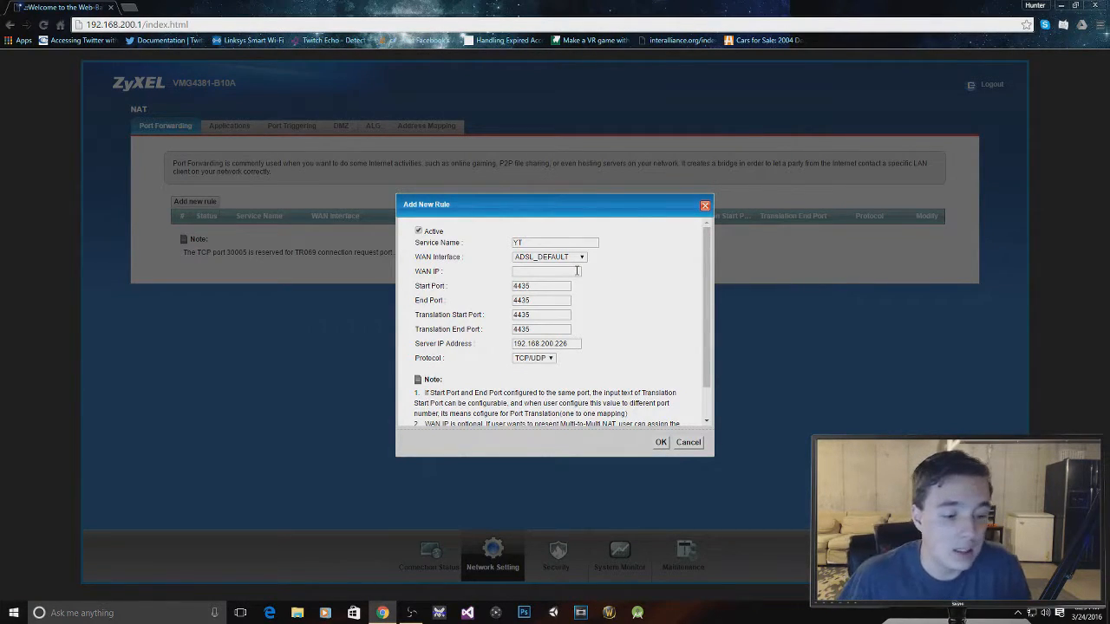
# Read the rule dialog's notes on port translation and the WAN IP field.
pyautogui.click(557, 274)
pyautogui.scroll(-1, 554, 362)
pyautogui.moveTo(425, 387); pyautogui.dragTo(628, 403)
pyautogui.click(501, 418)
pyautogui.click(582, 405)
pyautogui.moveTo(517, 387); pyautogui.dragTo(614, 388)
pyautogui.click(560, 408)
pyautogui.scroll(1, 531, 397)
pyautogui.scroll(-1, 530, 397)
pyautogui.moveTo(424, 388); pyautogui.dragTo(484, 388)
pyautogui.click(499, 399)
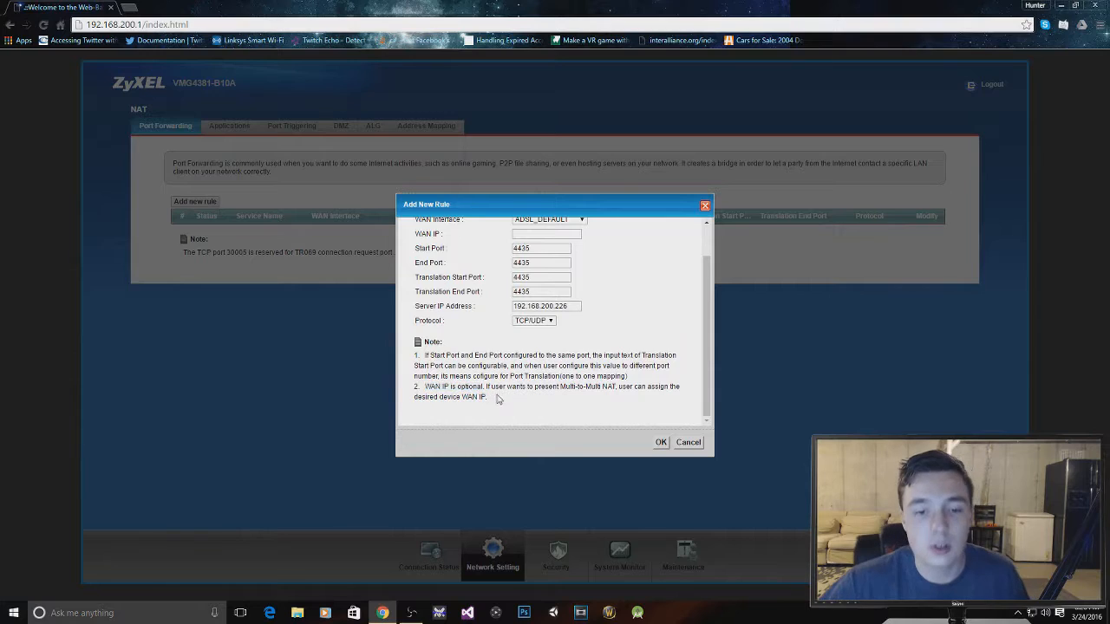
pyautogui.scroll(1, 499, 399)
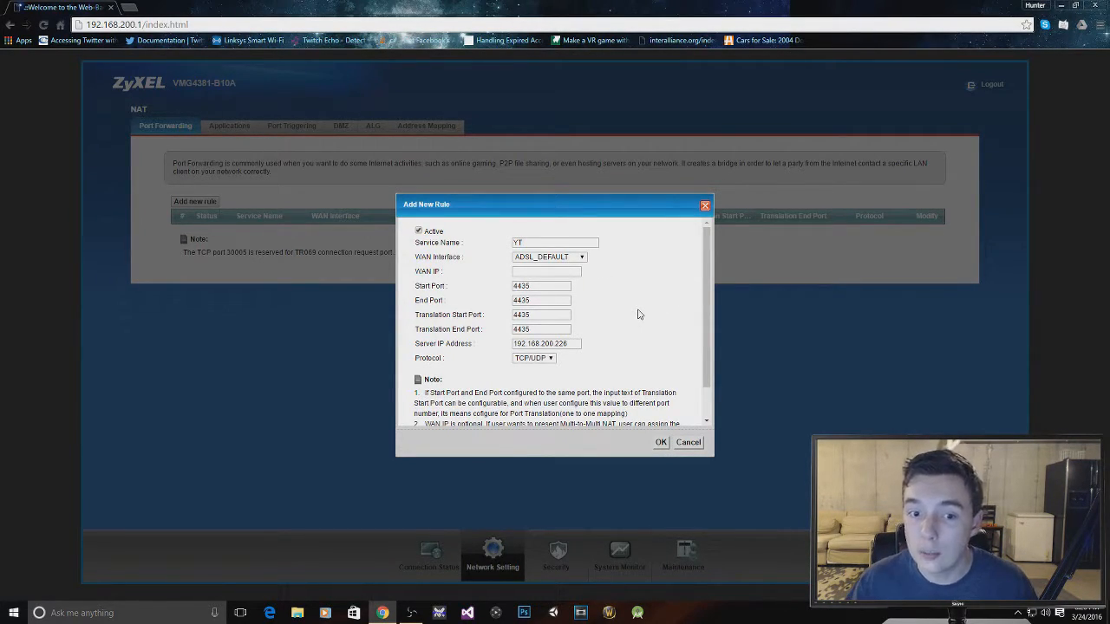
# Set the new rule's WAN interface to Ethernet_DEFAULT.
pyautogui.click(567, 258)
pyautogui.click(570, 265)
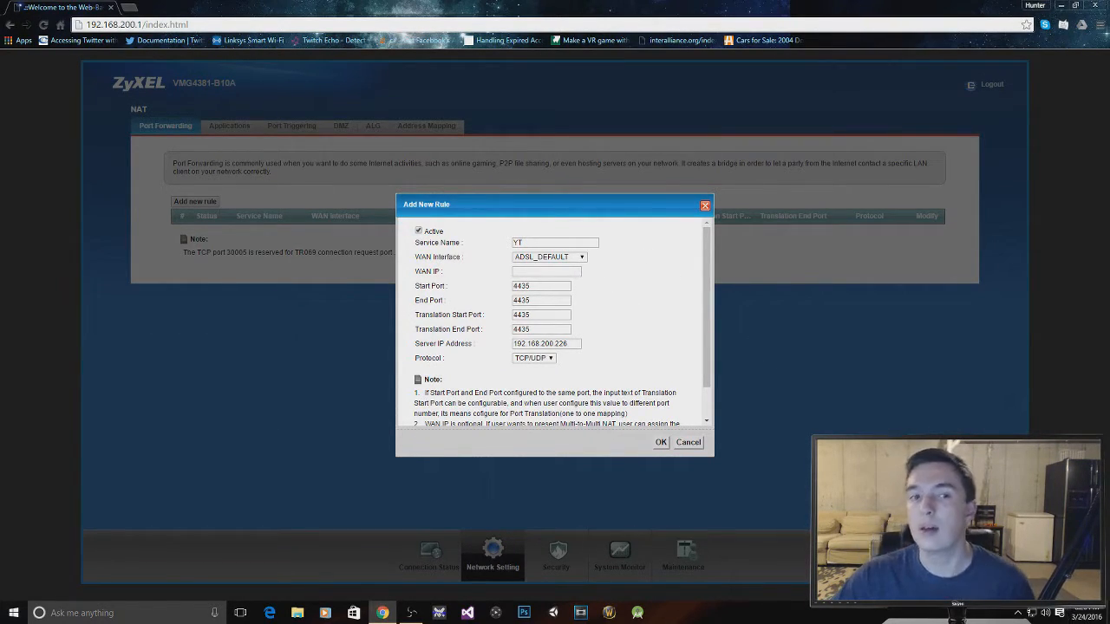
pyautogui.click(556, 258)
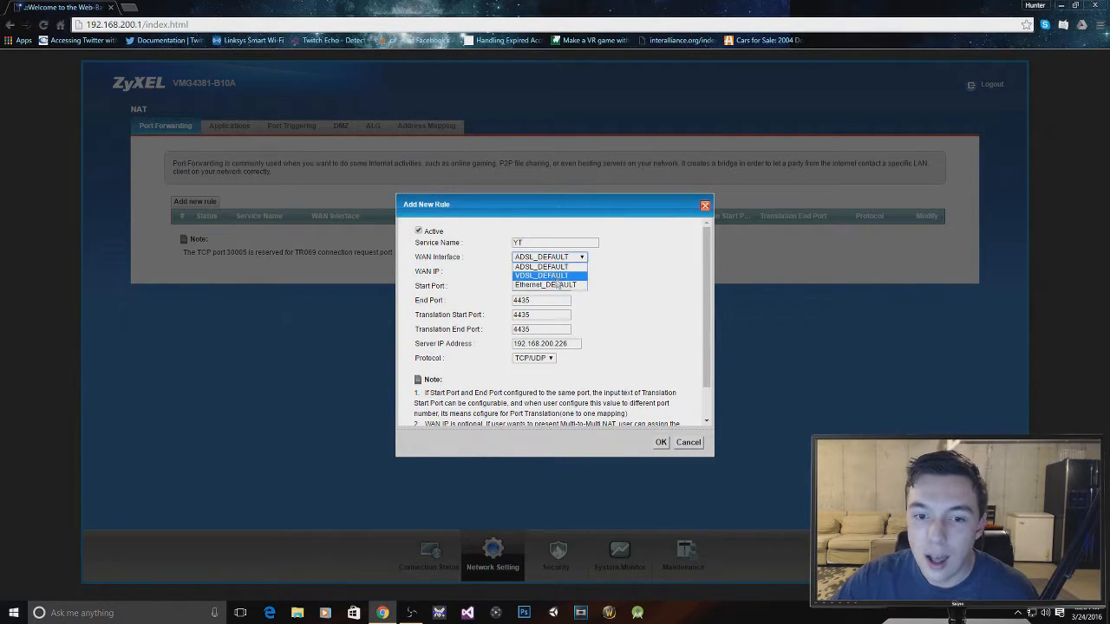
pyautogui.click(559, 286)
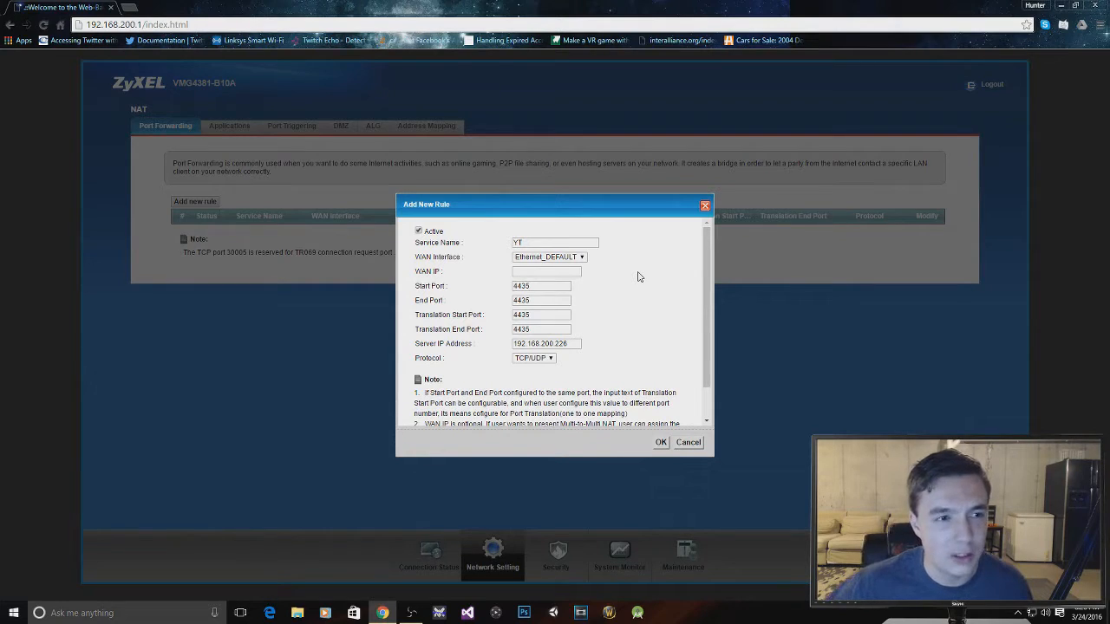
pyautogui.click(520, 272)
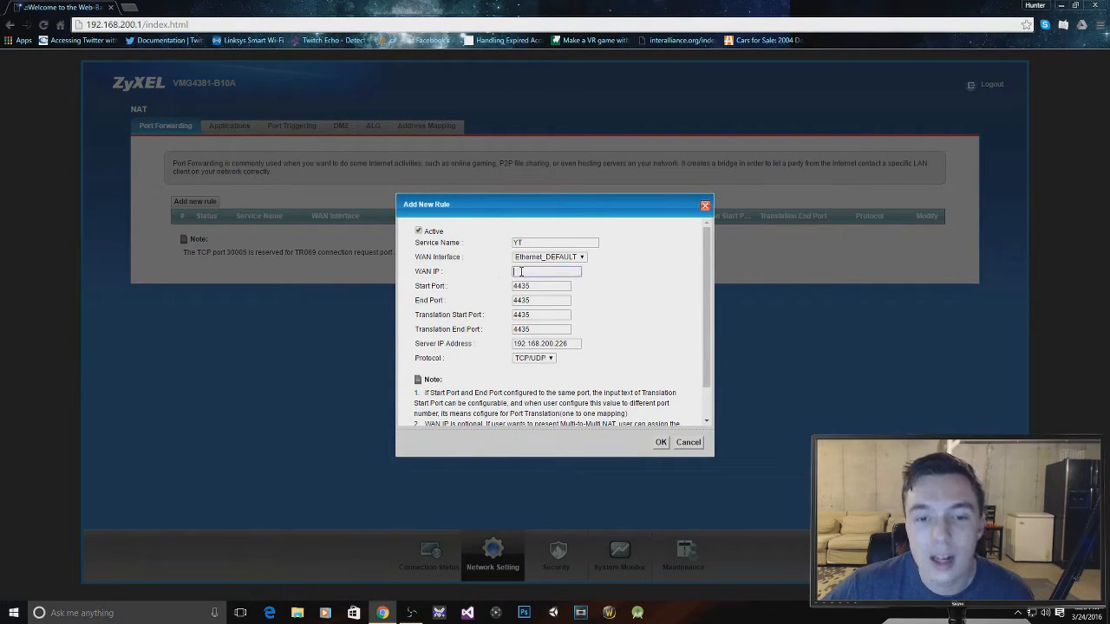
pyautogui.moveTo(574, 343); pyautogui.dragTo(509, 357)
pyautogui.click(597, 342)
pyautogui.click(564, 271)
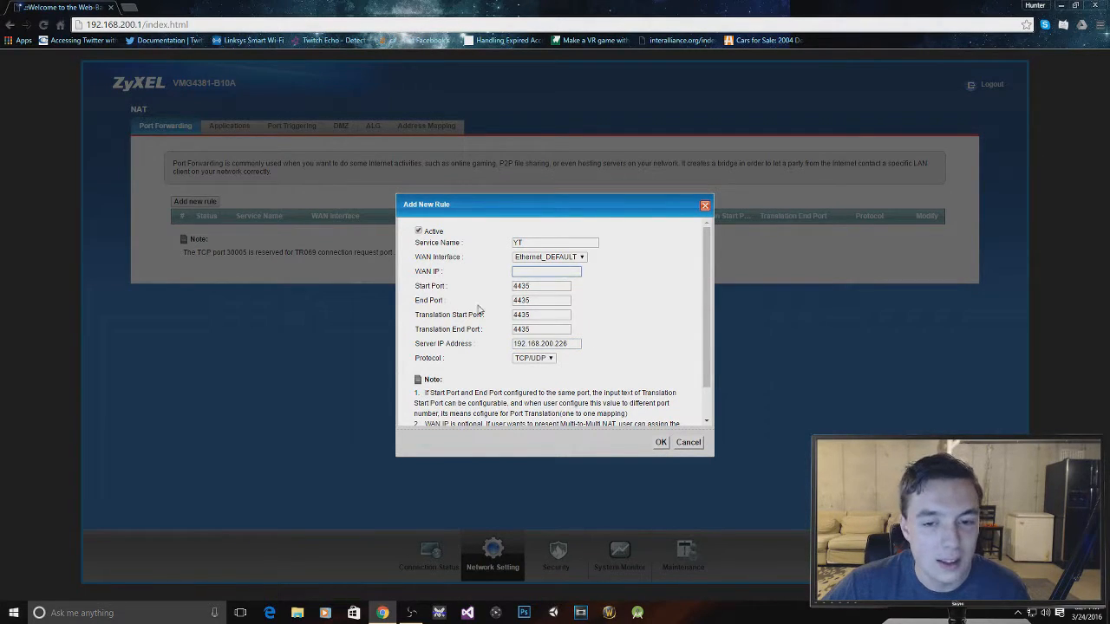
pyautogui.click(479, 278)
pyautogui.click(543, 273)
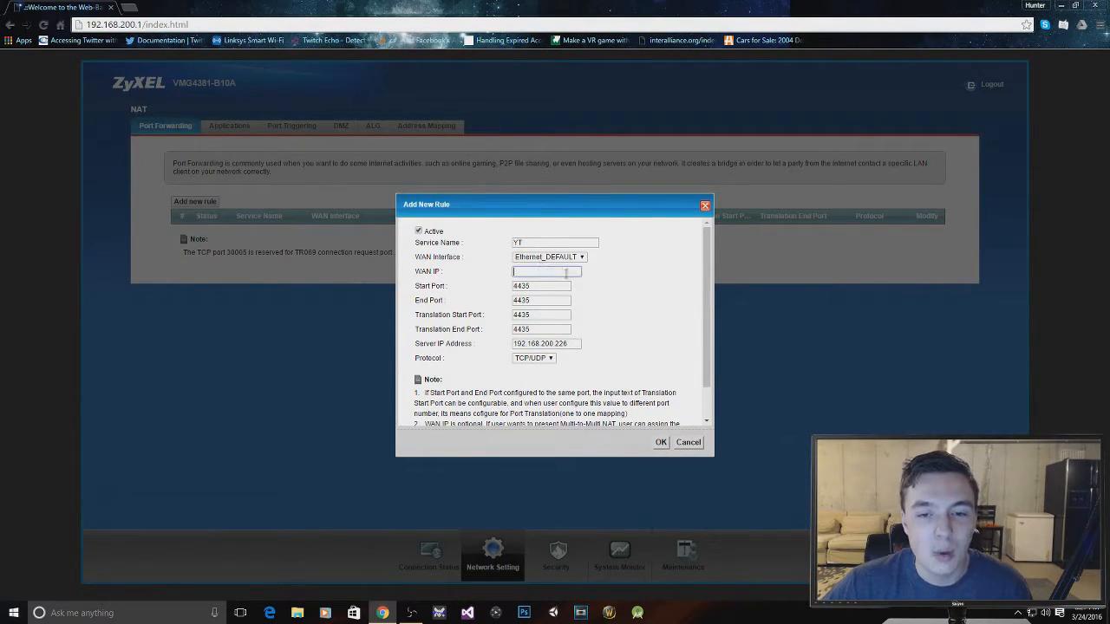
pyautogui.click(574, 318)
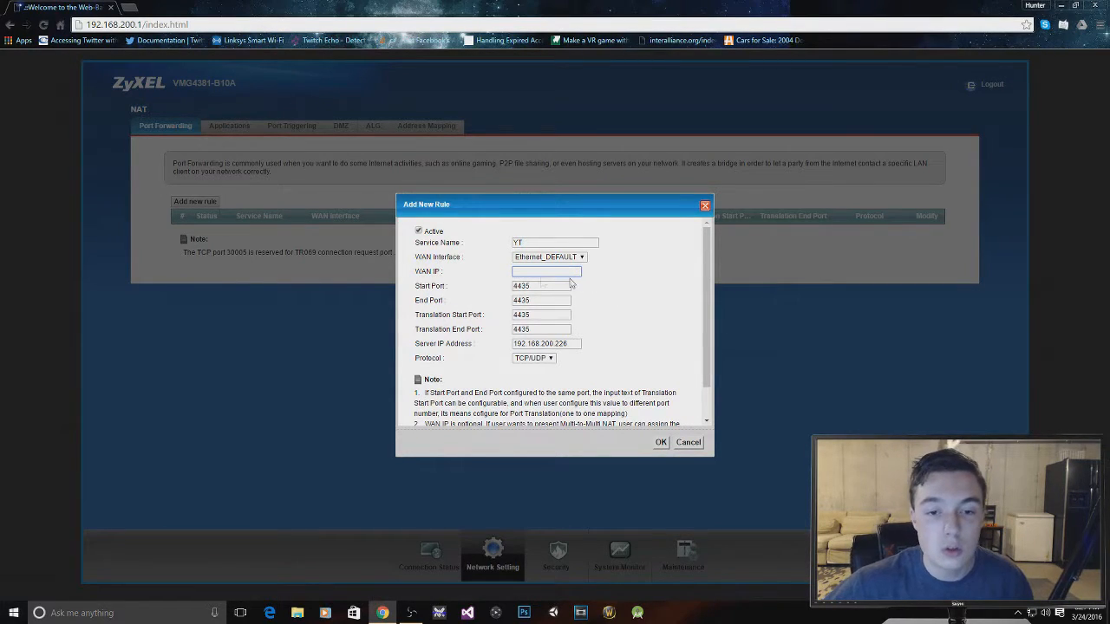
pyautogui.tripleClick(615, 331)
pyautogui.click(631, 331)
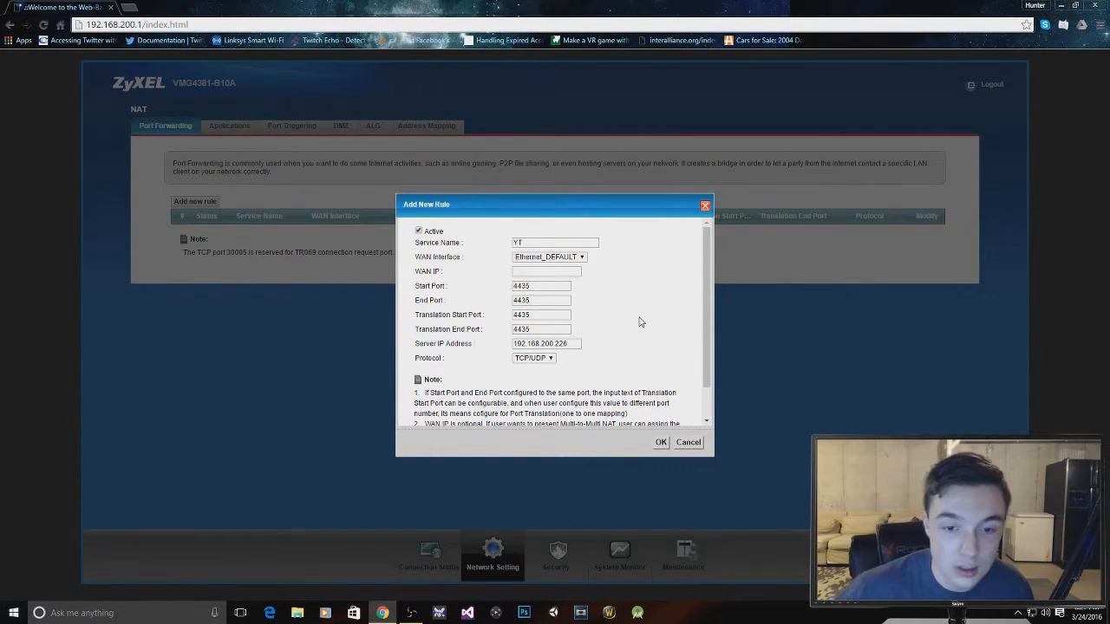
# Look up the public IP address on whatsmyip.org in a new browser tab and copy it.
pyautogui.click(137, 8)
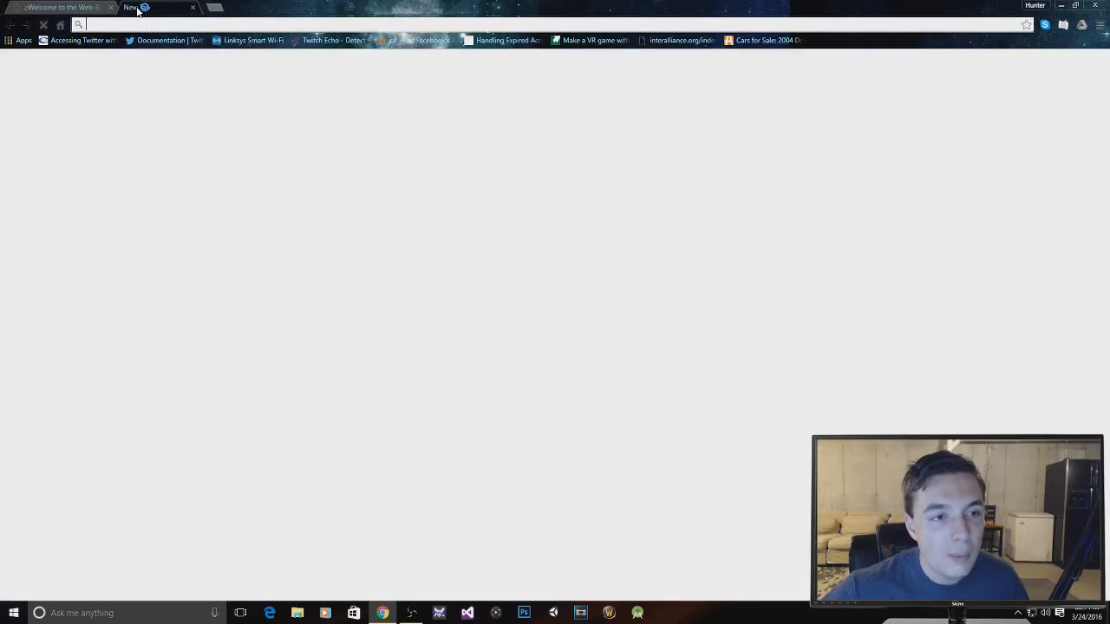
pyautogui.write('whats')
pyautogui.press('Return')
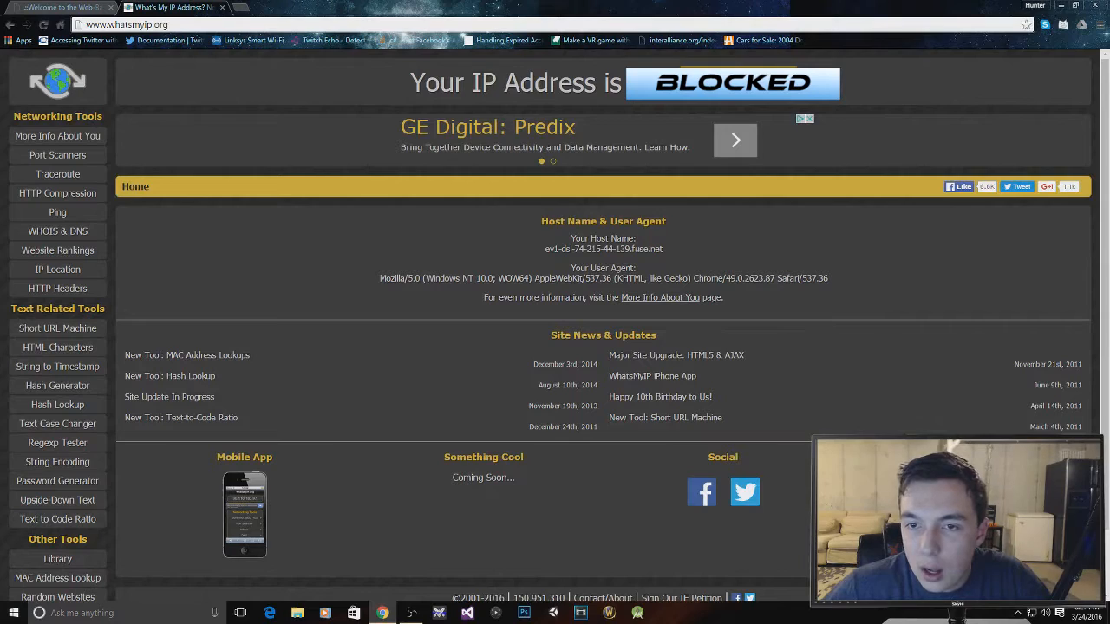
pyautogui.rightClick(646, 85)
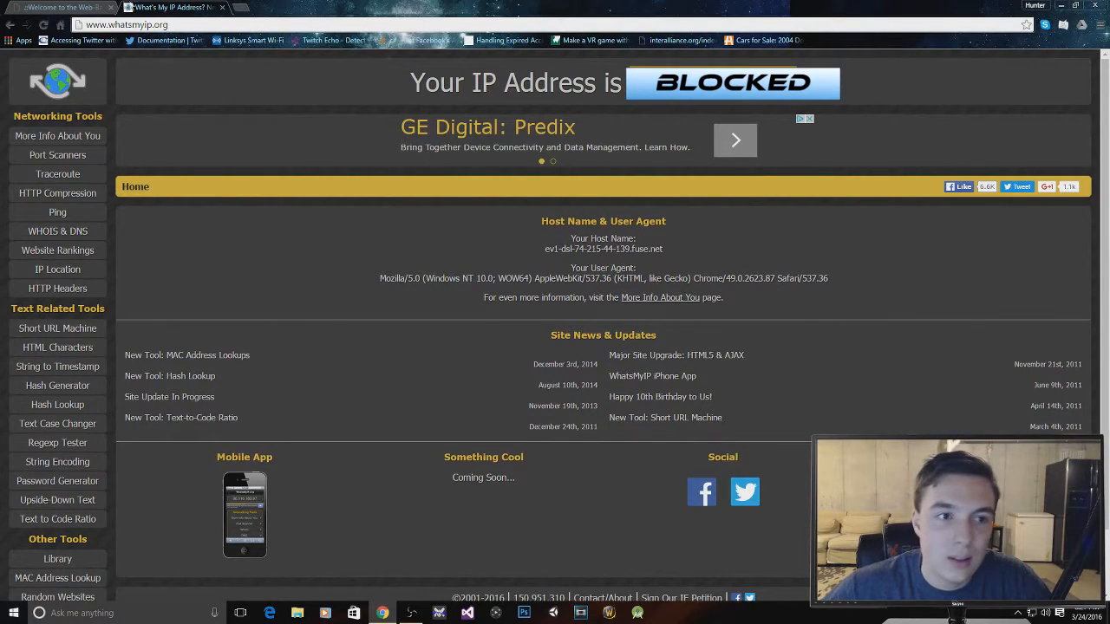
# Paste the copied public IP address as the rule's WAN IP and save the YT port forwarding rule.
pyautogui.click(61, 6)
pyautogui.rightClick(531, 274)
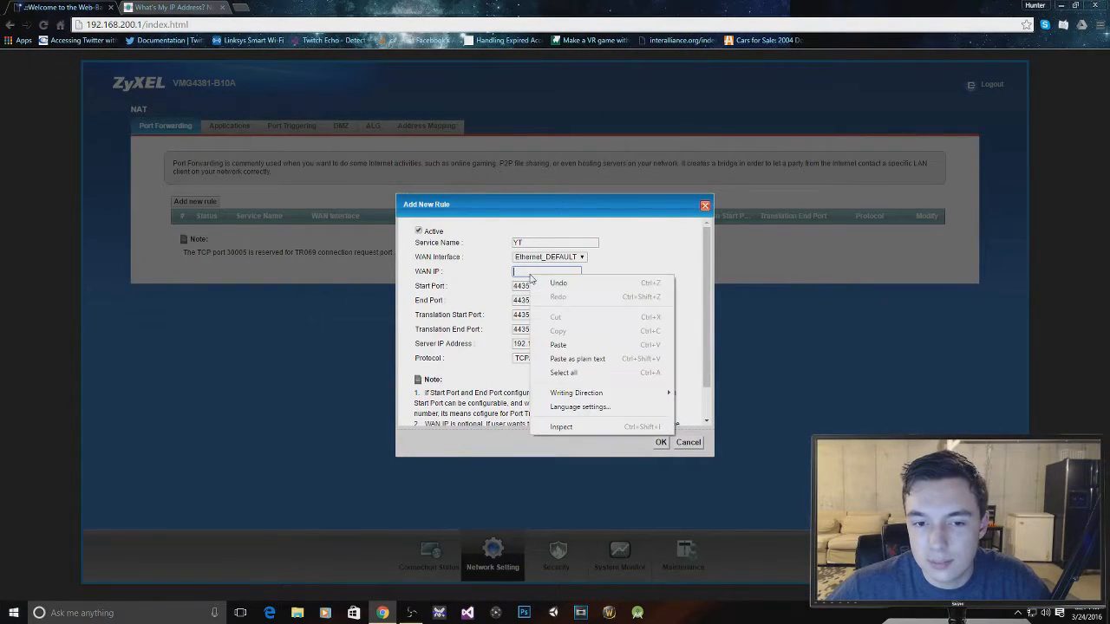
pyautogui.click(568, 344)
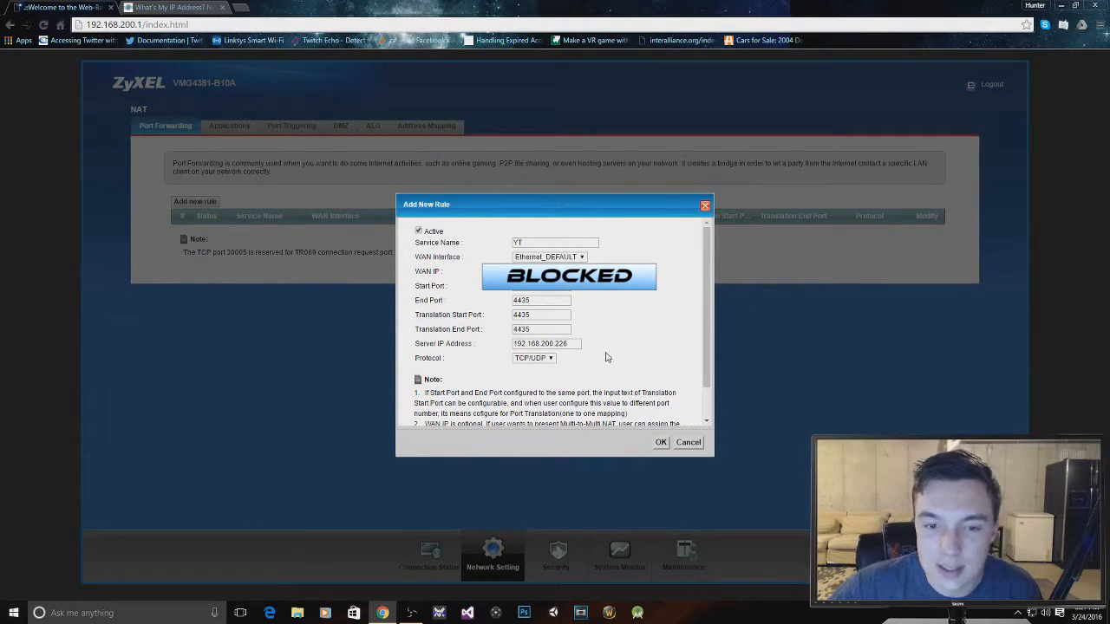
pyautogui.click(173, 7)
pyautogui.click(222, 7)
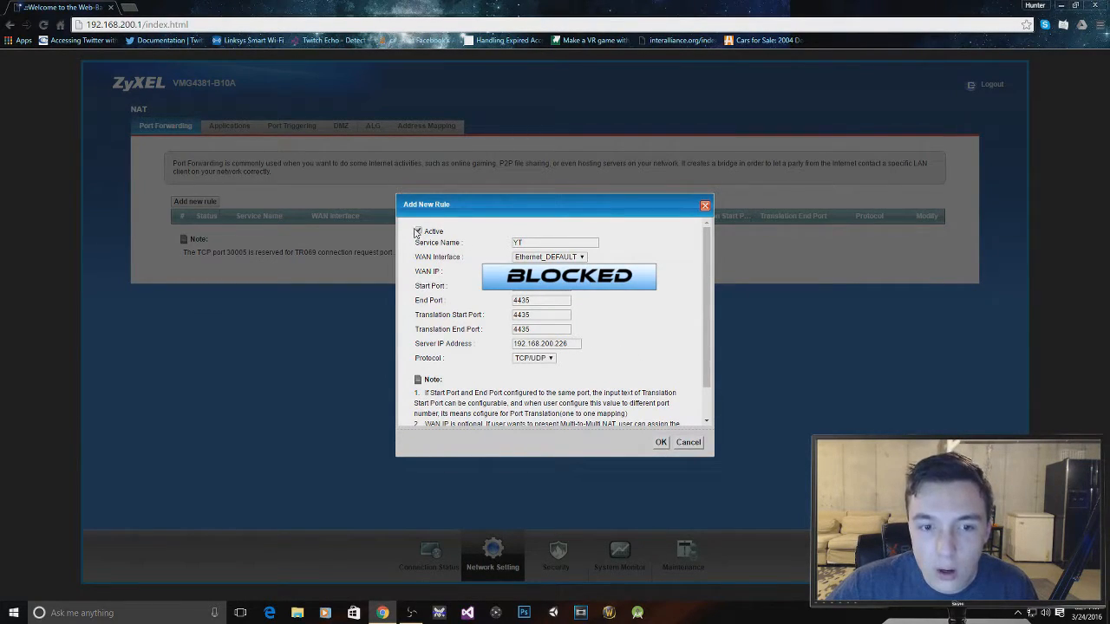
pyautogui.click(659, 443)
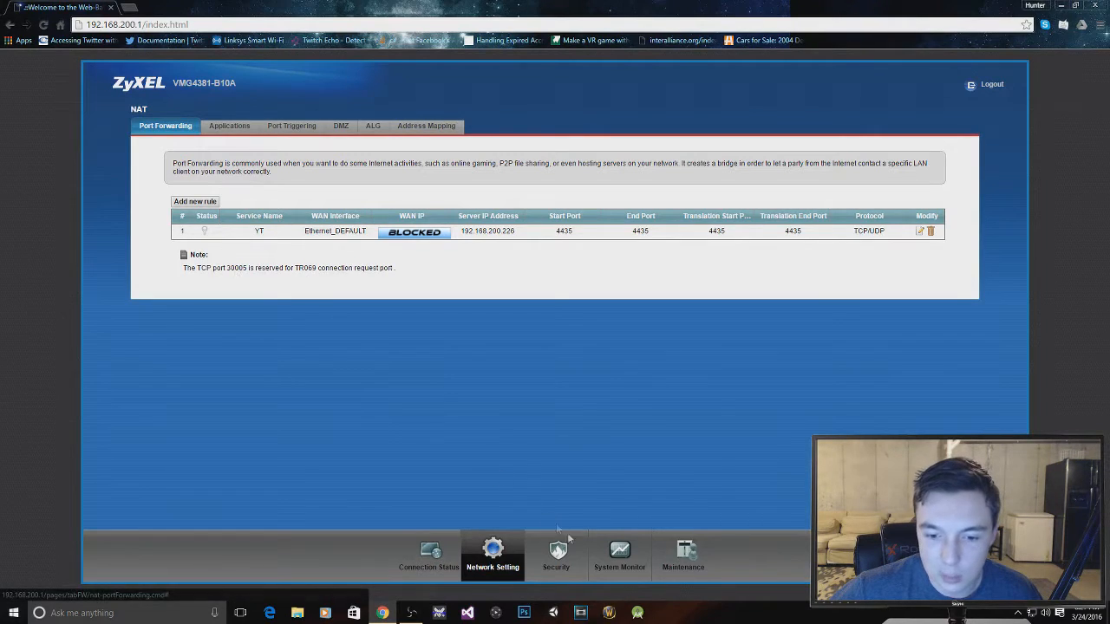
# View the canyouseeme.org open port check tool in a new browser tab, and close that tab.
pyautogui.click(1057, 5)
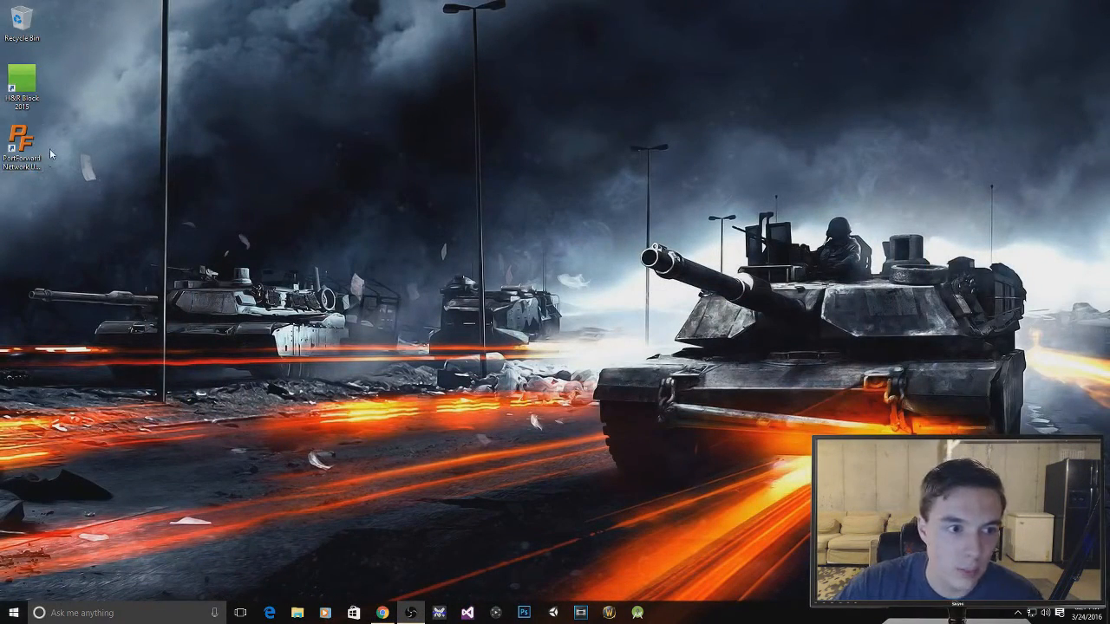
pyautogui.moveTo(26, 148)
pyautogui.mouseDown()
pyautogui.moveTo(251, 156)
pyautogui.moveTo(18, 126)
pyautogui.moveTo(22, 148)
pyautogui.mouseUp()
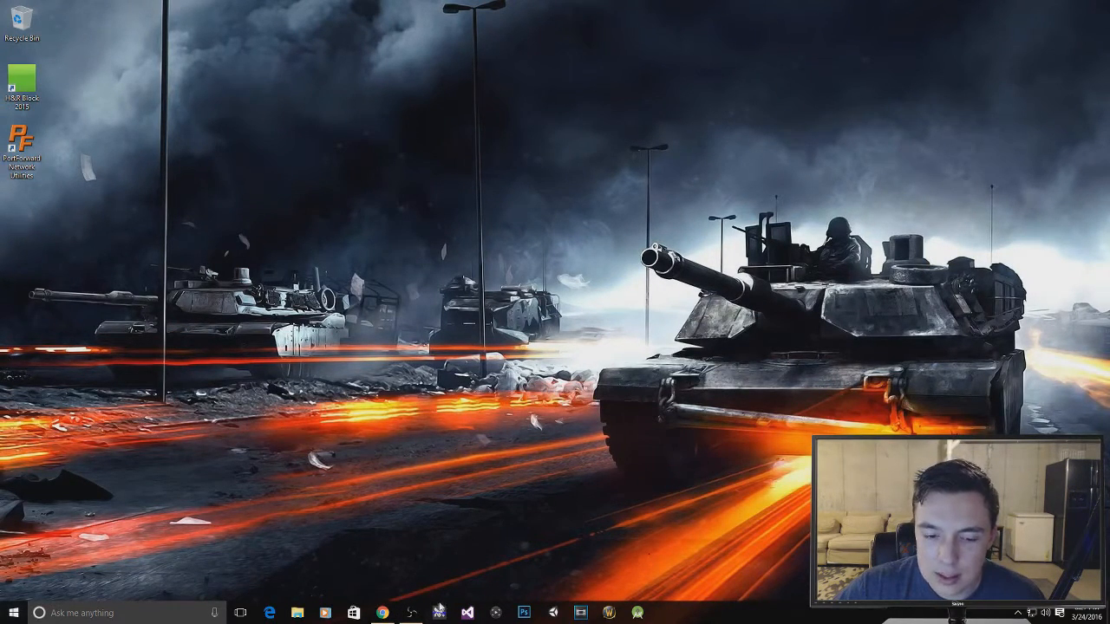
pyautogui.click(381, 612)
pyautogui.click(137, 7)
pyautogui.write('can')
pyautogui.press('Return')
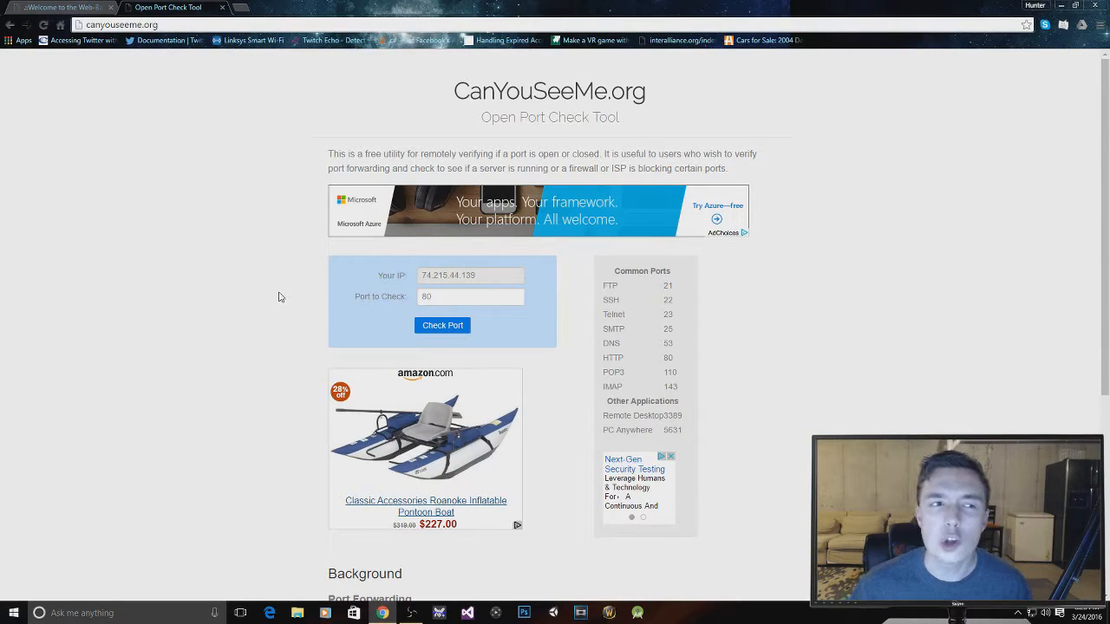
pyautogui.click(222, 7)
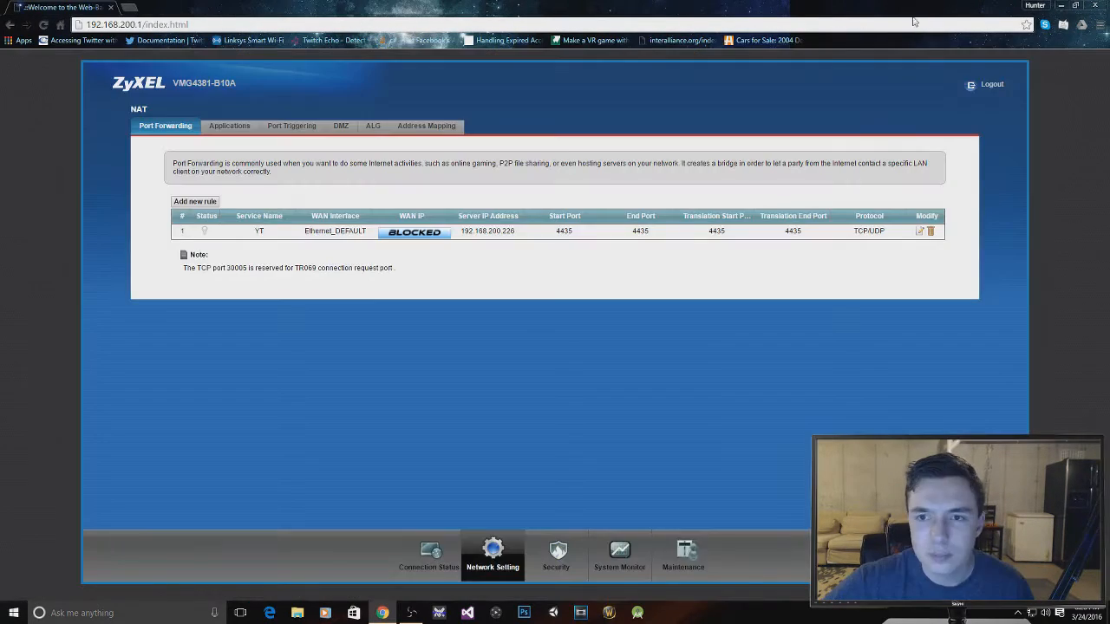
# Switch to PortForward Network Utilities from the desktop, starting it in trial mode.
pyautogui.click(1060, 5)
pyautogui.click(21, 143)
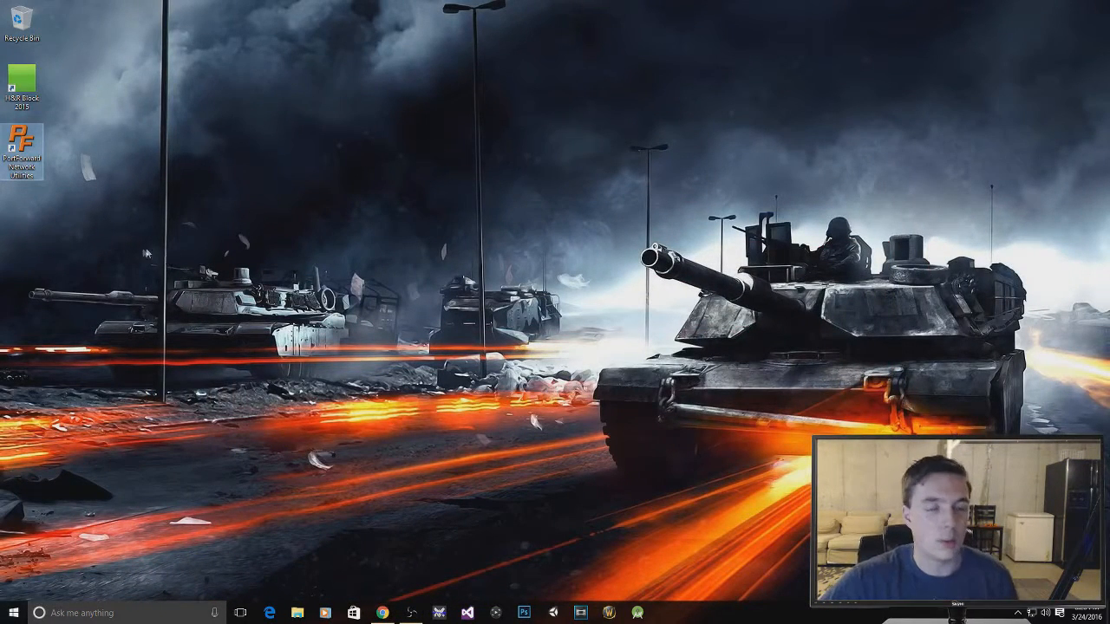
pyautogui.doubleClick(21, 143)
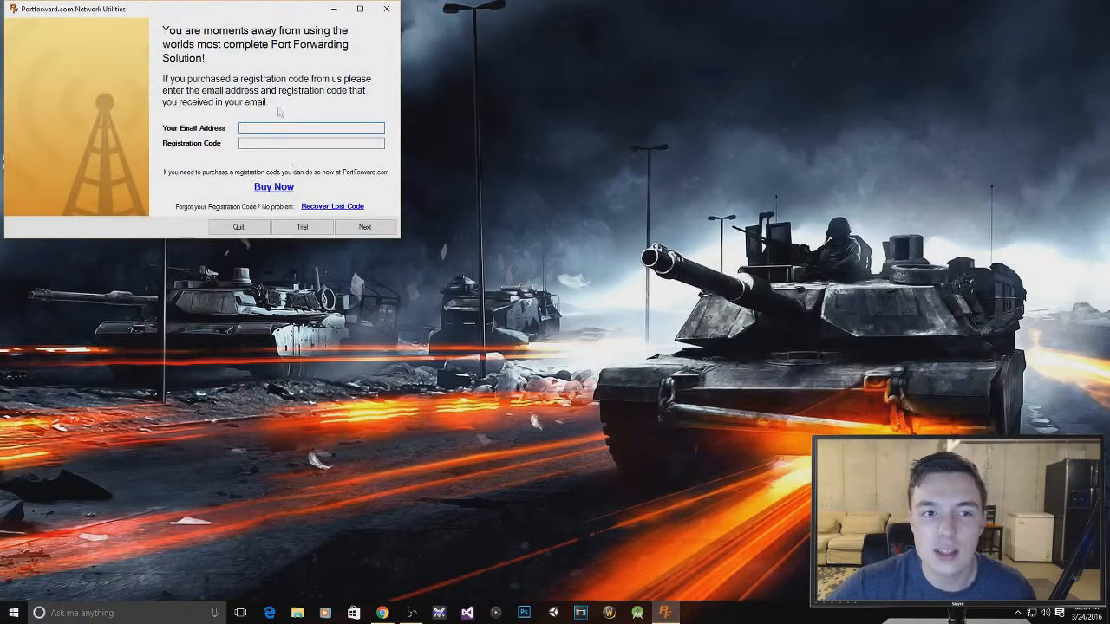
pyautogui.click(309, 232)
pyautogui.click(643, 348)
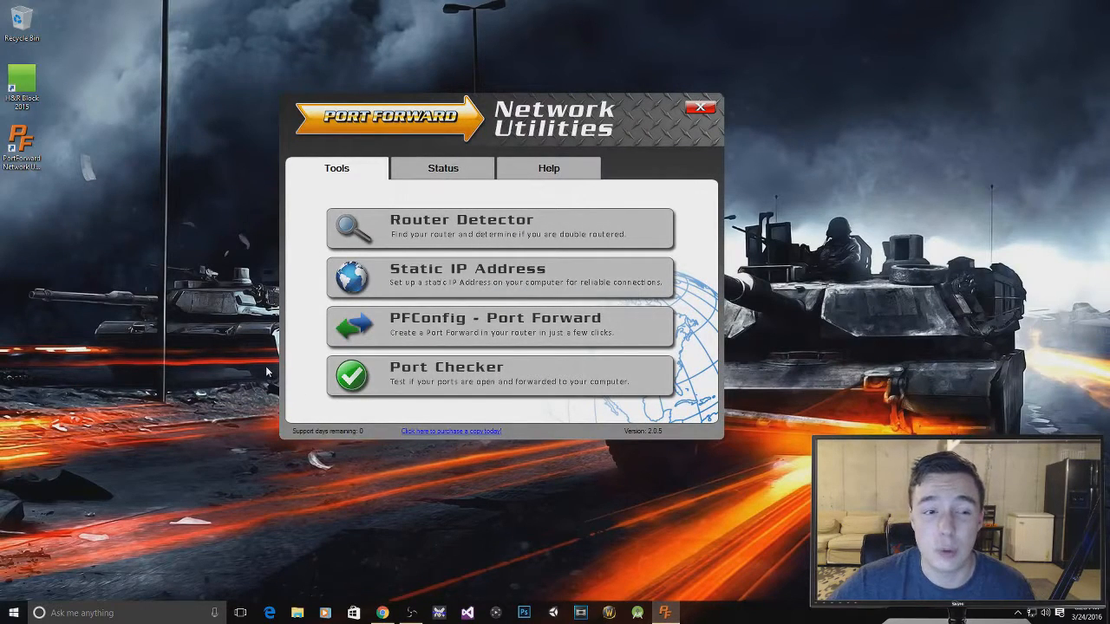
# Open PFConfig while declining the full-version offers, browse its list of default applications, and close it.
pyautogui.click(401, 329)
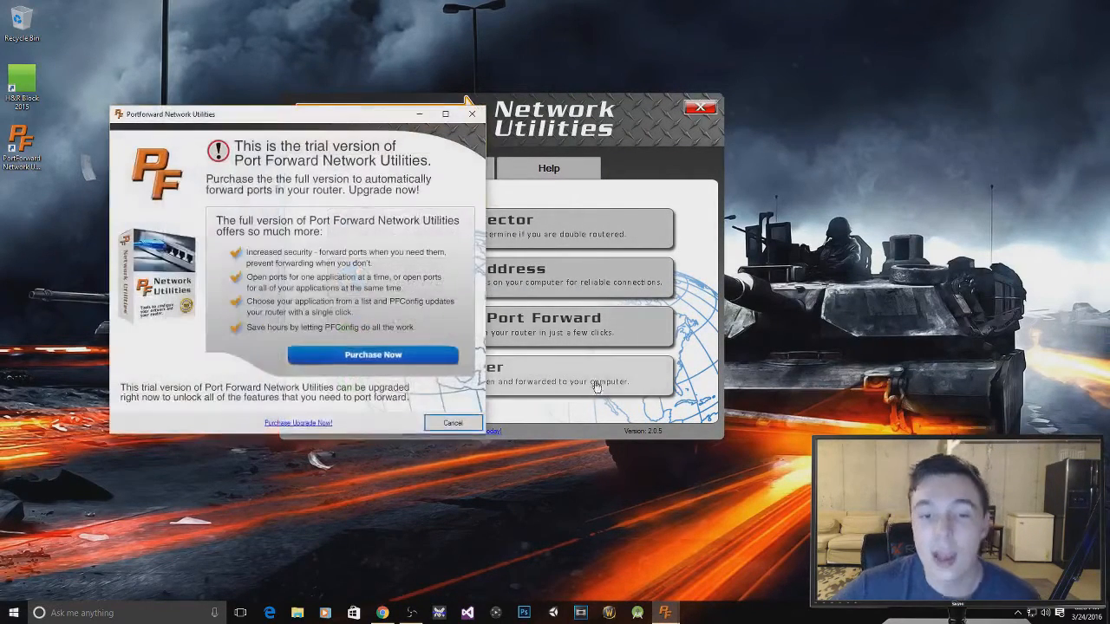
pyautogui.click(471, 113)
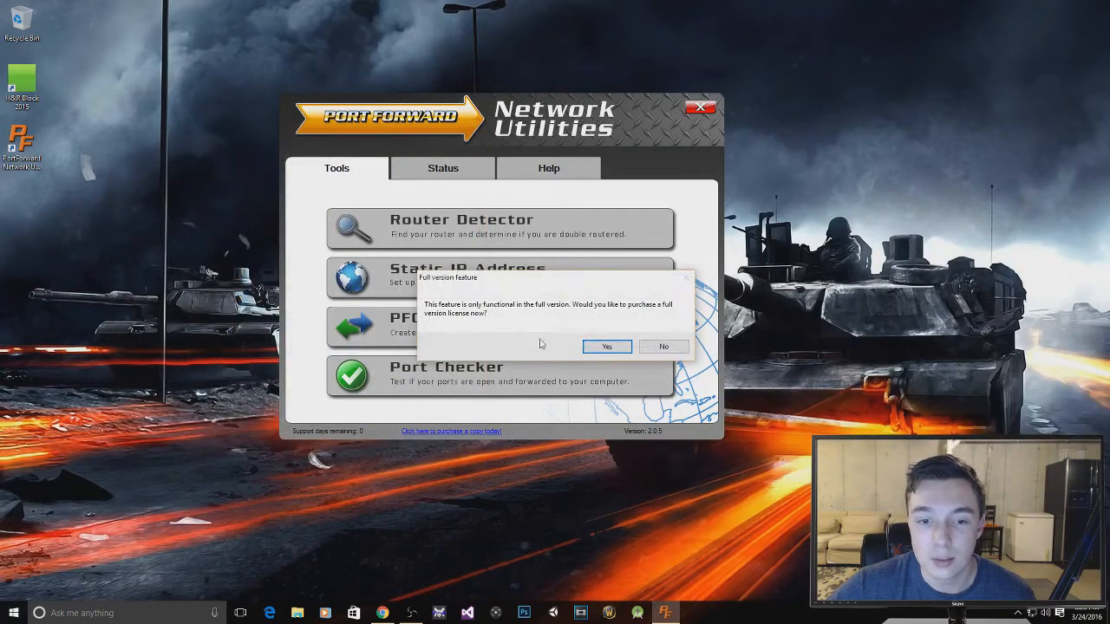
pyautogui.click(664, 347)
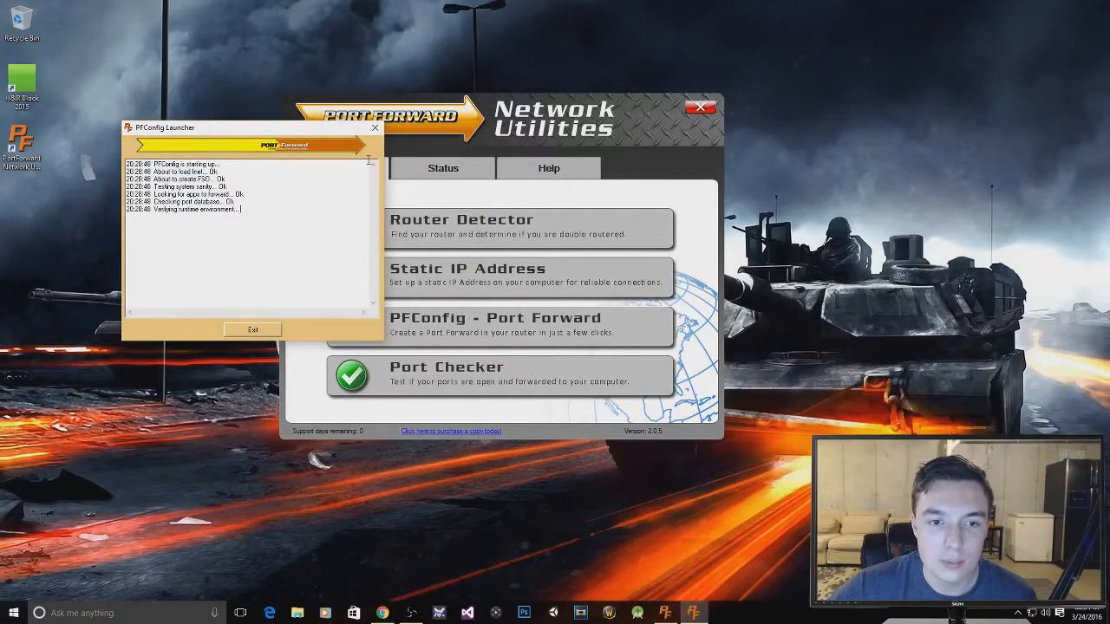
pyautogui.scroll(-4, 97, 152)
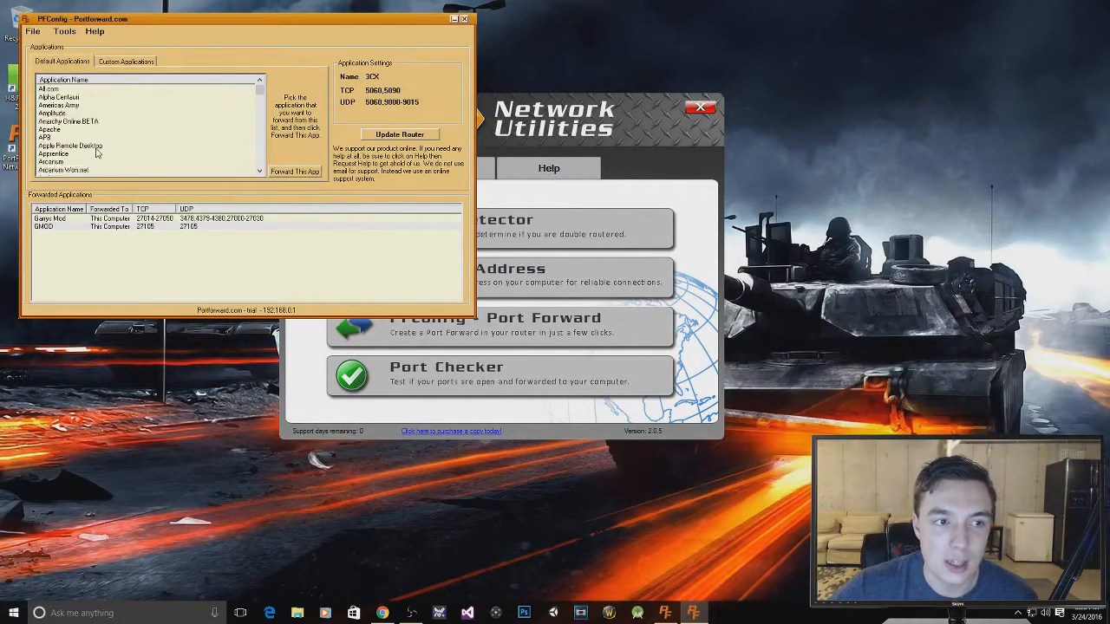
pyautogui.scroll(-4, 98, 153)
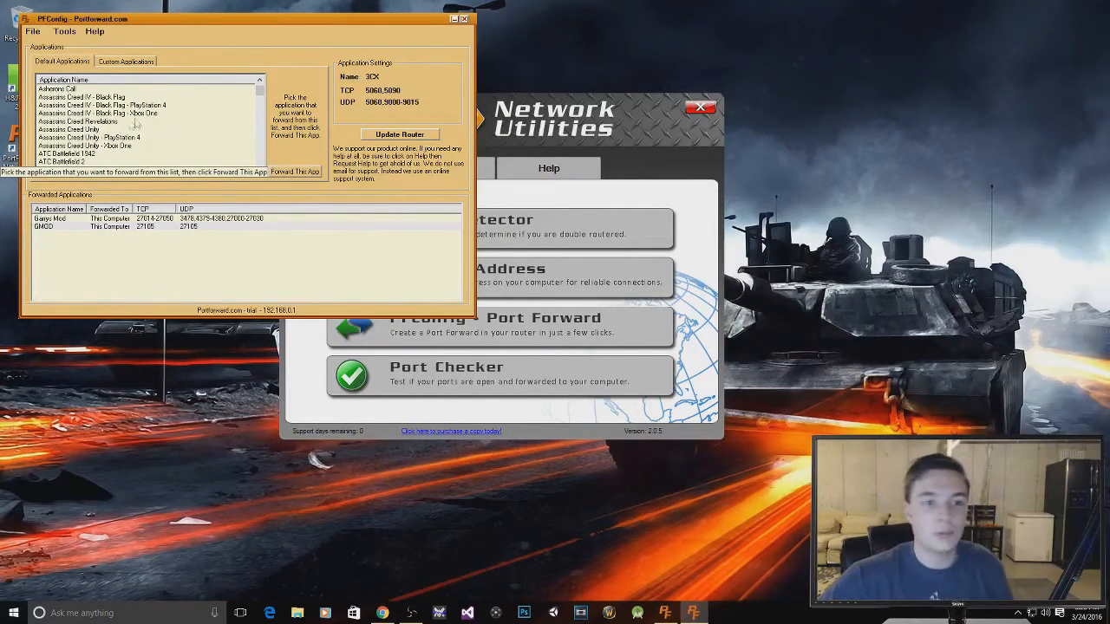
pyautogui.click(100, 129)
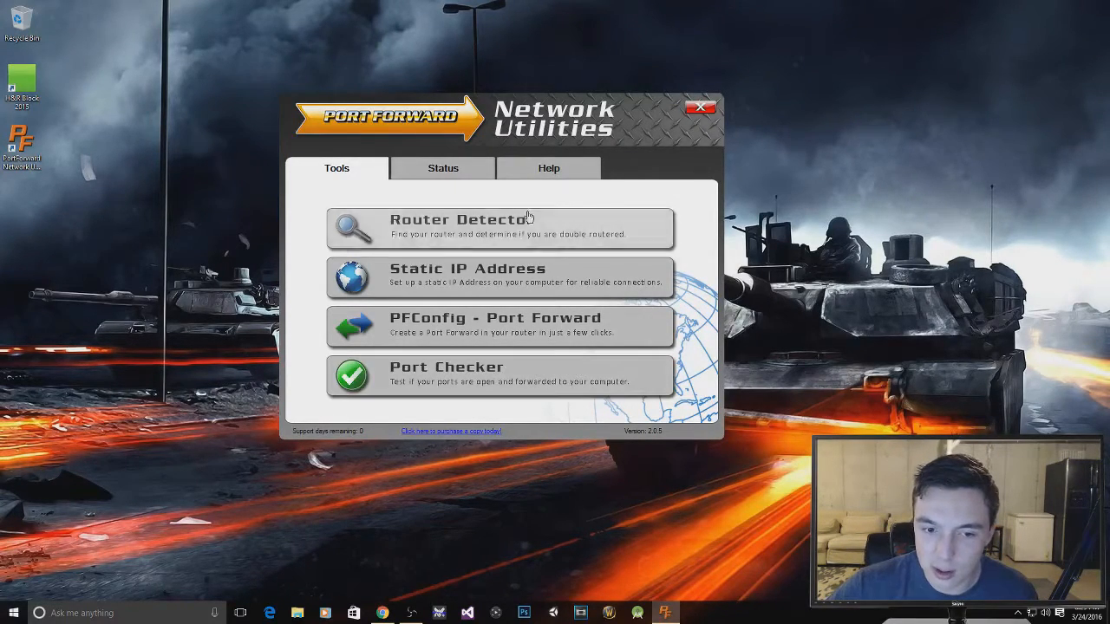
# Open the Port Checker tool and test port 4435 over TCP.
pyautogui.moveTo(552, 125); pyautogui.dragTo(903, 33)
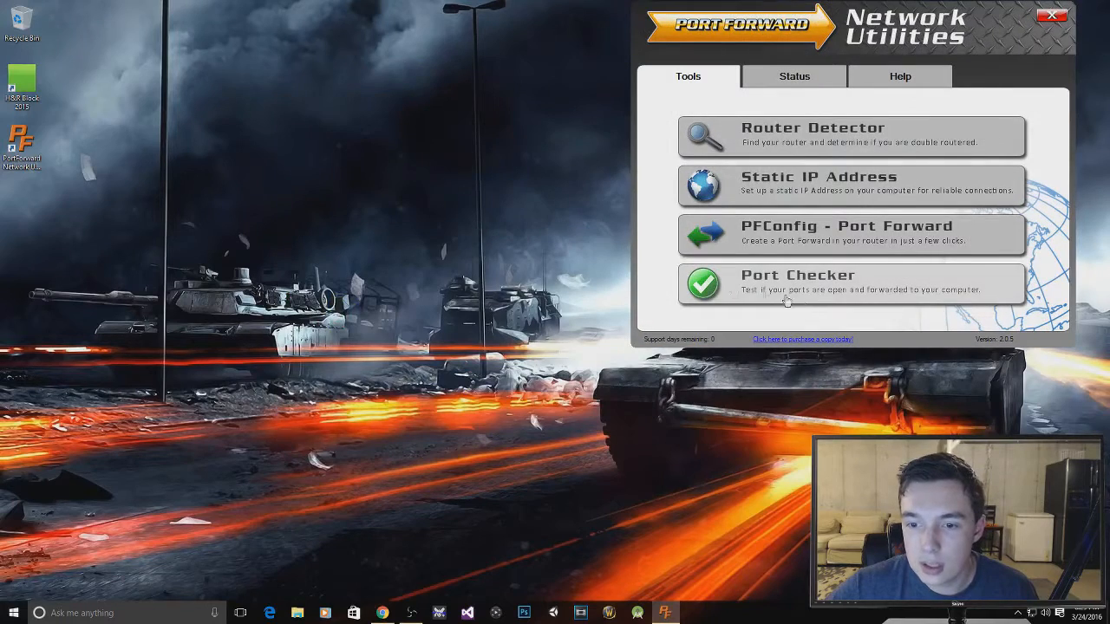
pyautogui.click(758, 279)
pyautogui.moveTo(200, 15); pyautogui.dragTo(351, 136)
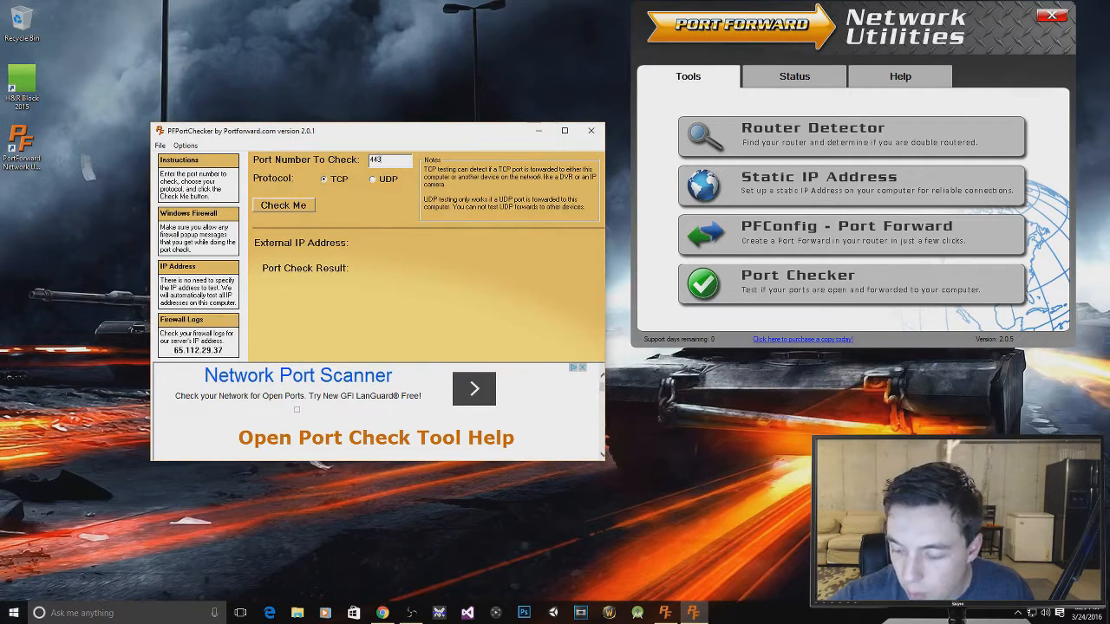
pyautogui.write('52')
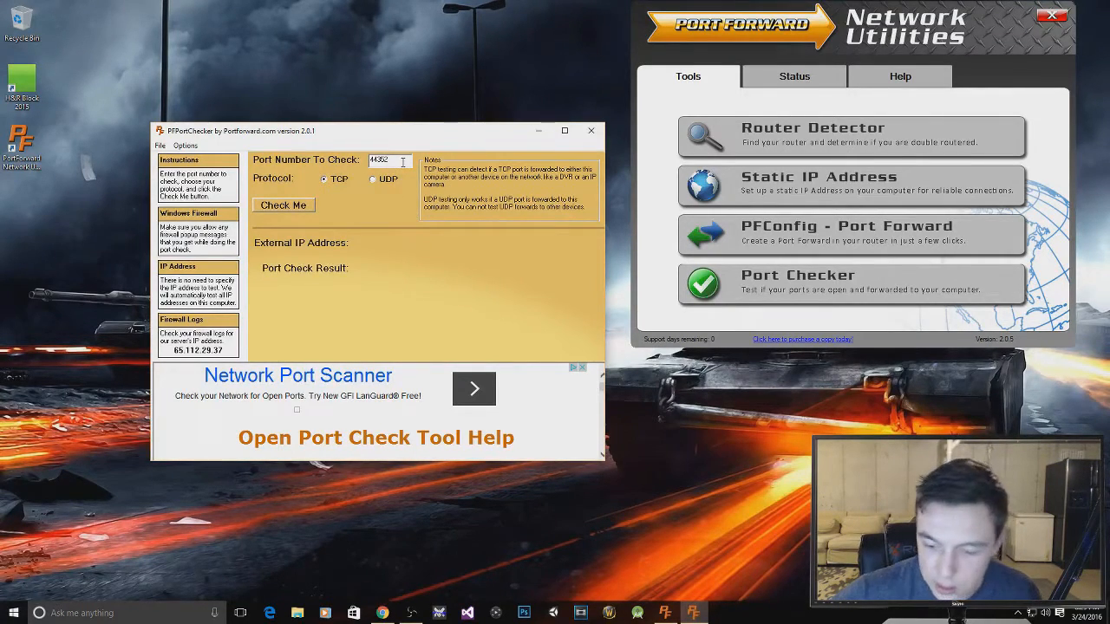
pyautogui.click(341, 184)
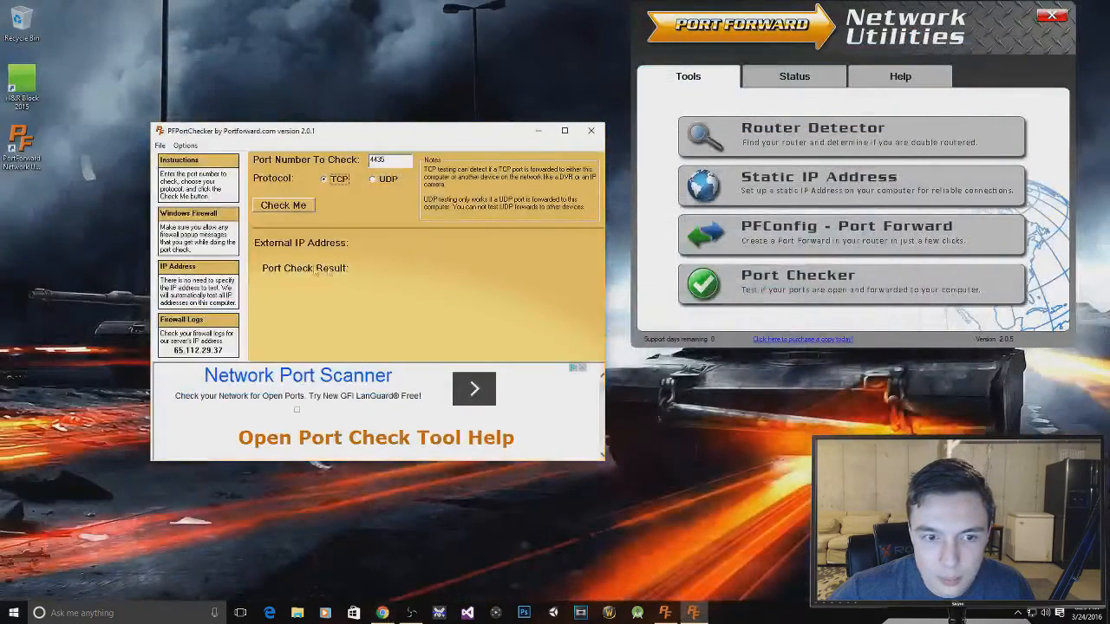
pyautogui.click(289, 206)
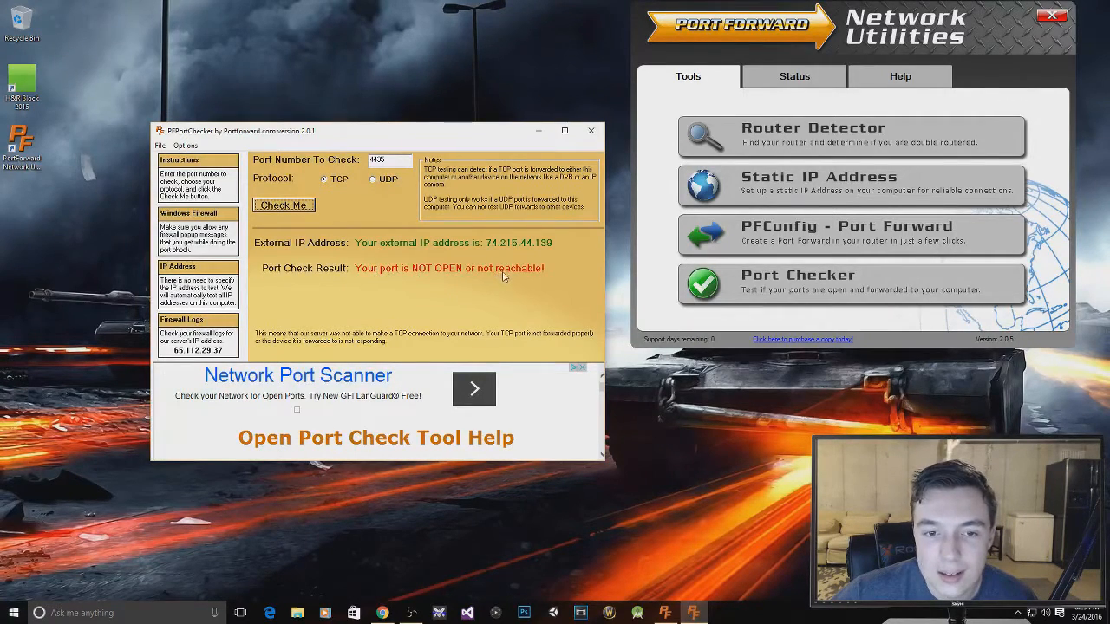
# Test port 4435 over UDP, and set the protocol back to TCP.
pyautogui.click(372, 180)
pyautogui.click(295, 205)
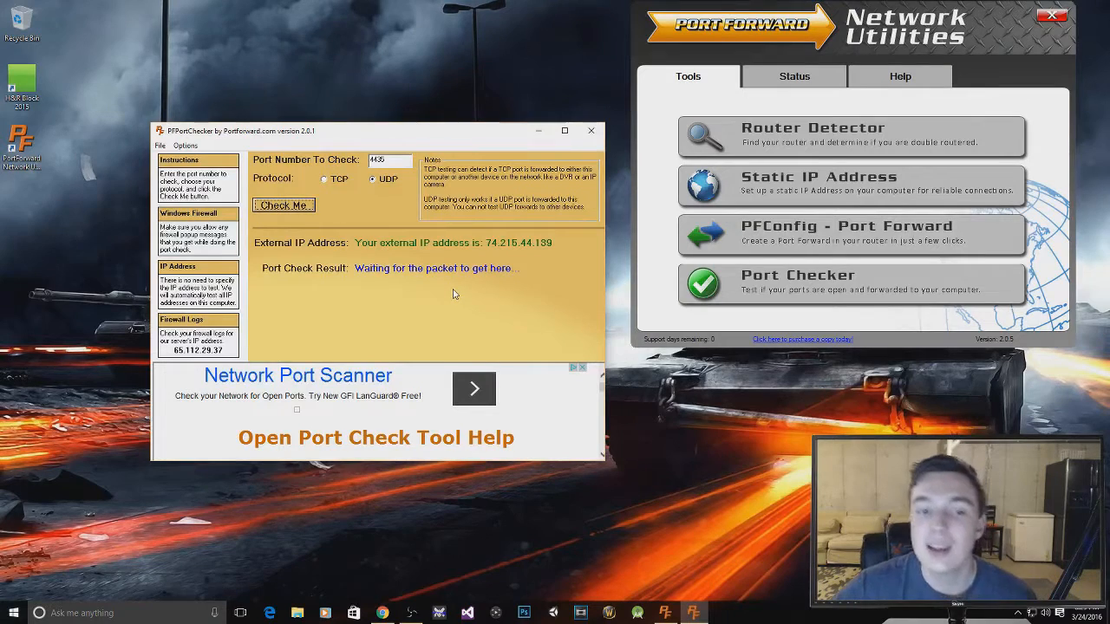
pyautogui.click(324, 180)
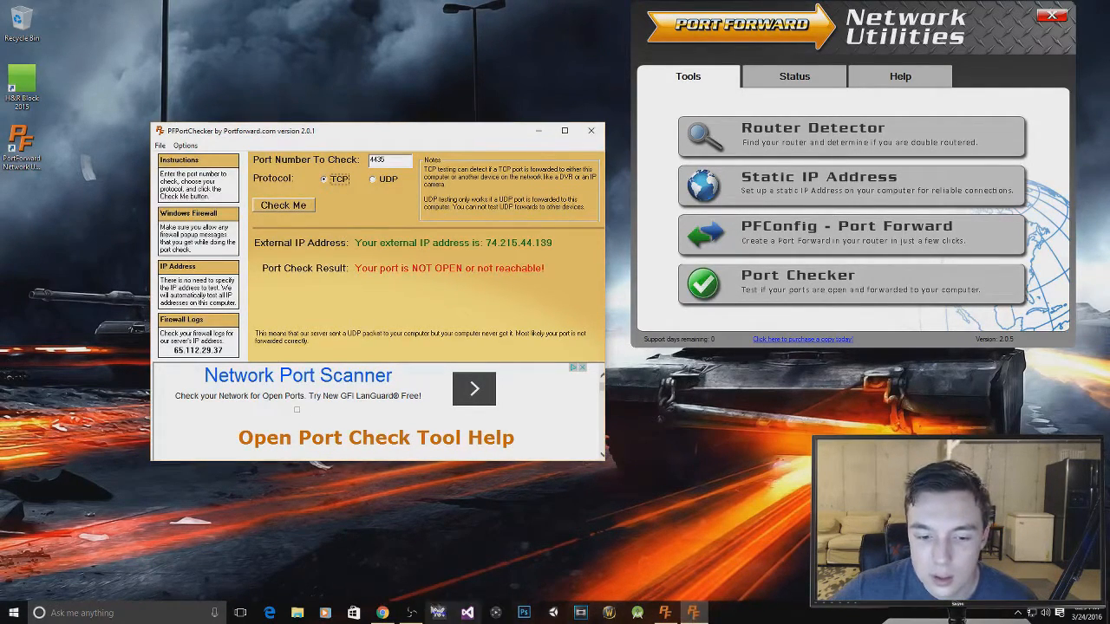
# Switch to Chrome to check the YT port forwarding rule, and bring PFPortChecker in front of the router page.
pyautogui.click(382, 612)
pyautogui.click(206, 231)
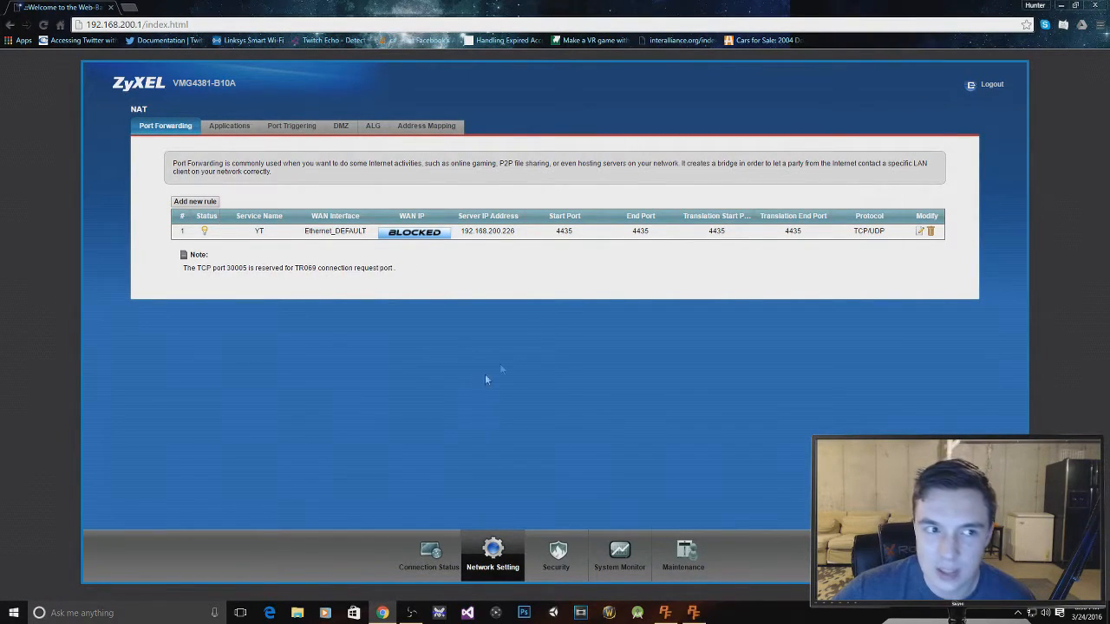
pyautogui.click(693, 613)
pyautogui.moveTo(387, 145); pyautogui.dragTo(599, 121)
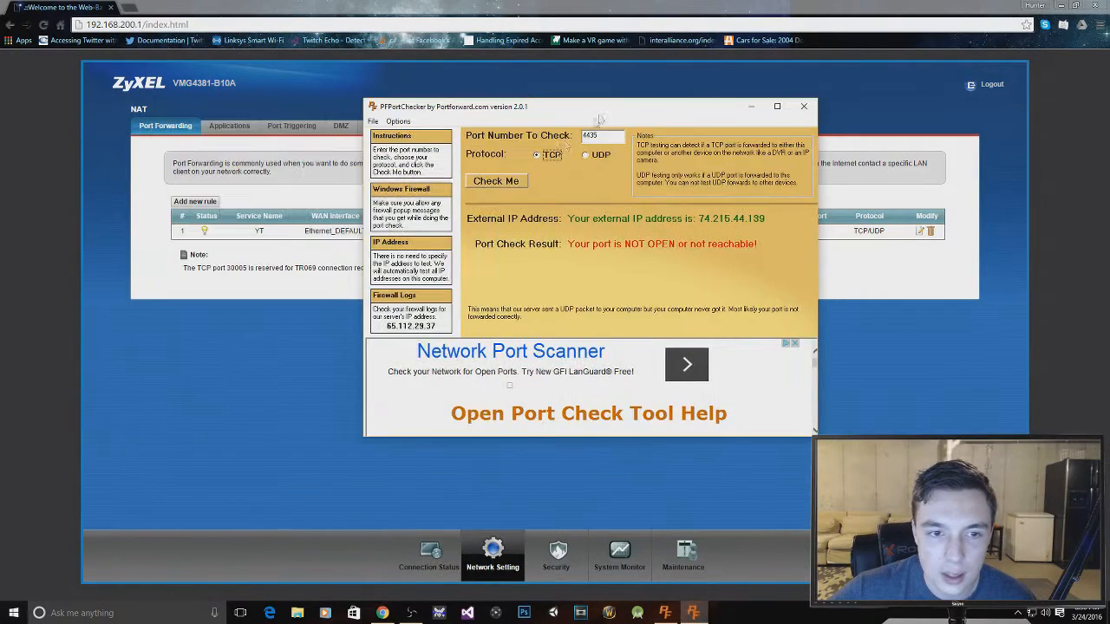
# Retest port 4435 in PFPortChecker, first over TCP and again over UDP.
pyautogui.click(506, 183)
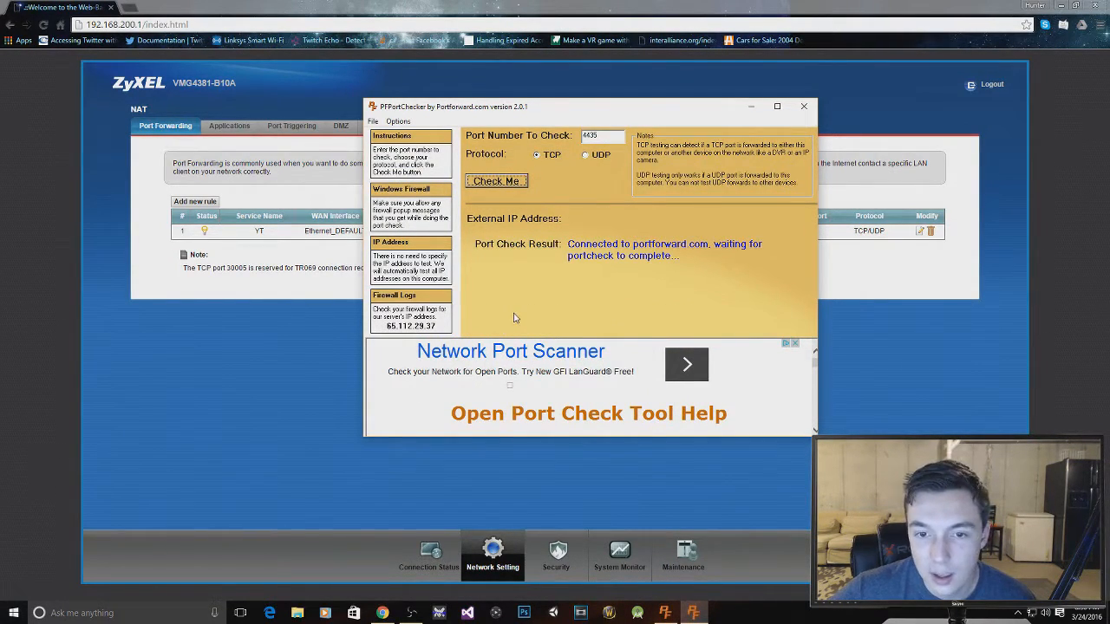
pyautogui.click(585, 154)
pyautogui.click(523, 183)
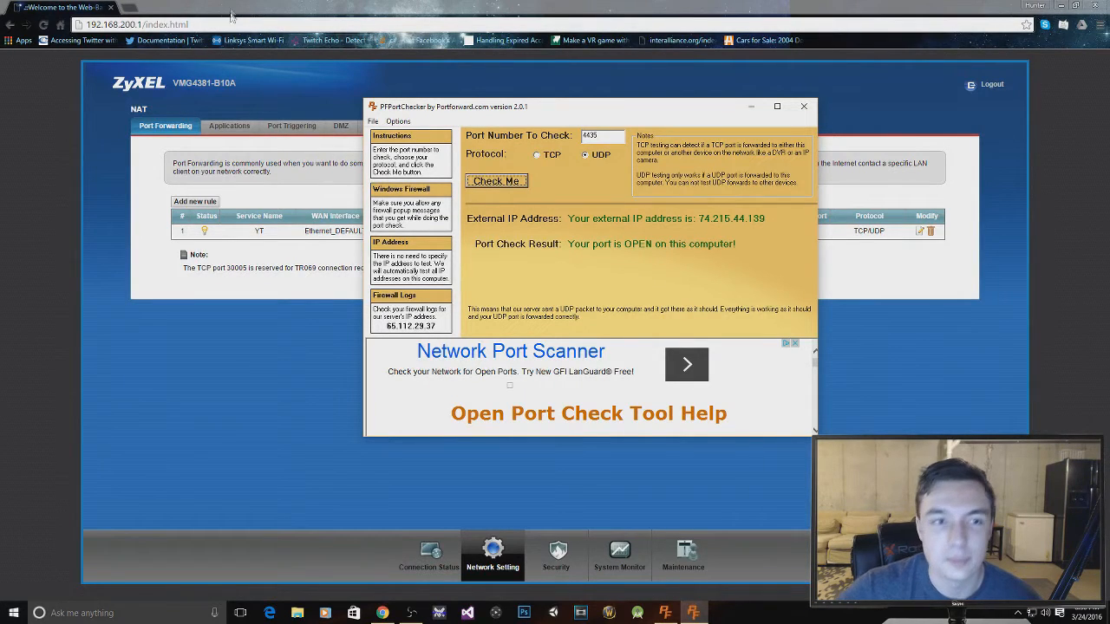
# Check port 4435 on canyouseeme.org in a new Chrome tab, and close that tab to return to the router page.
pyautogui.click(131, 8)
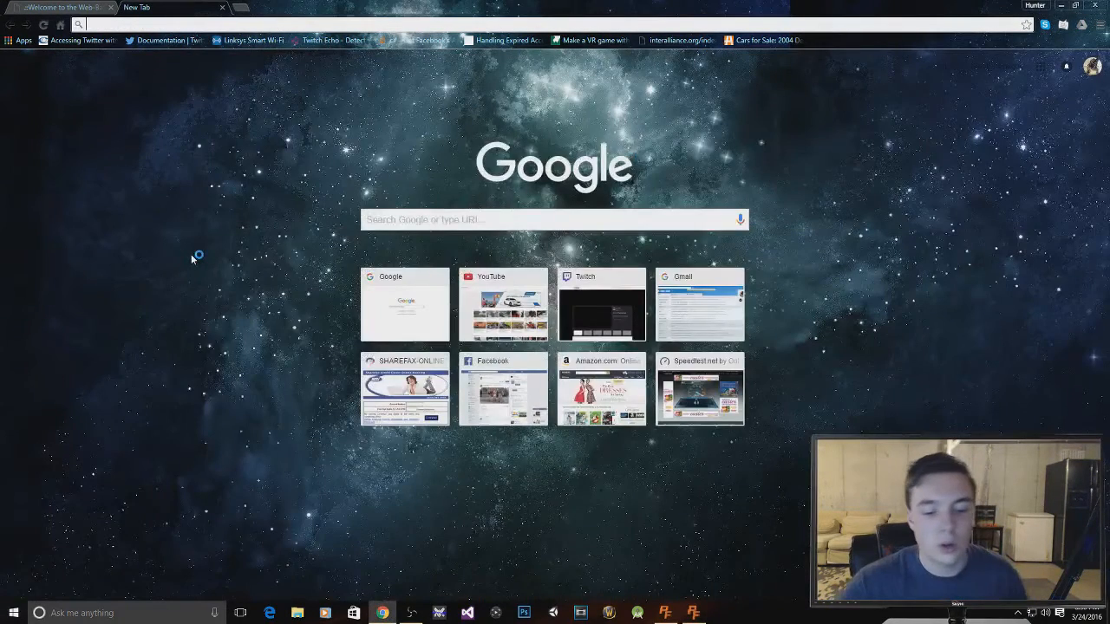
pyautogui.write('can')
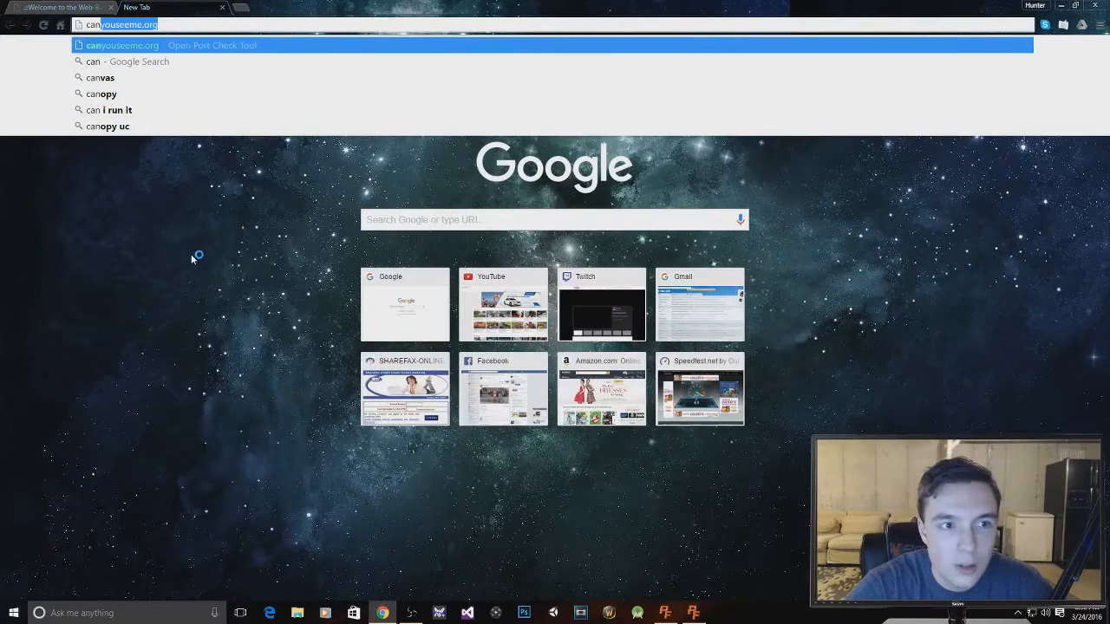
pyautogui.press('Return')
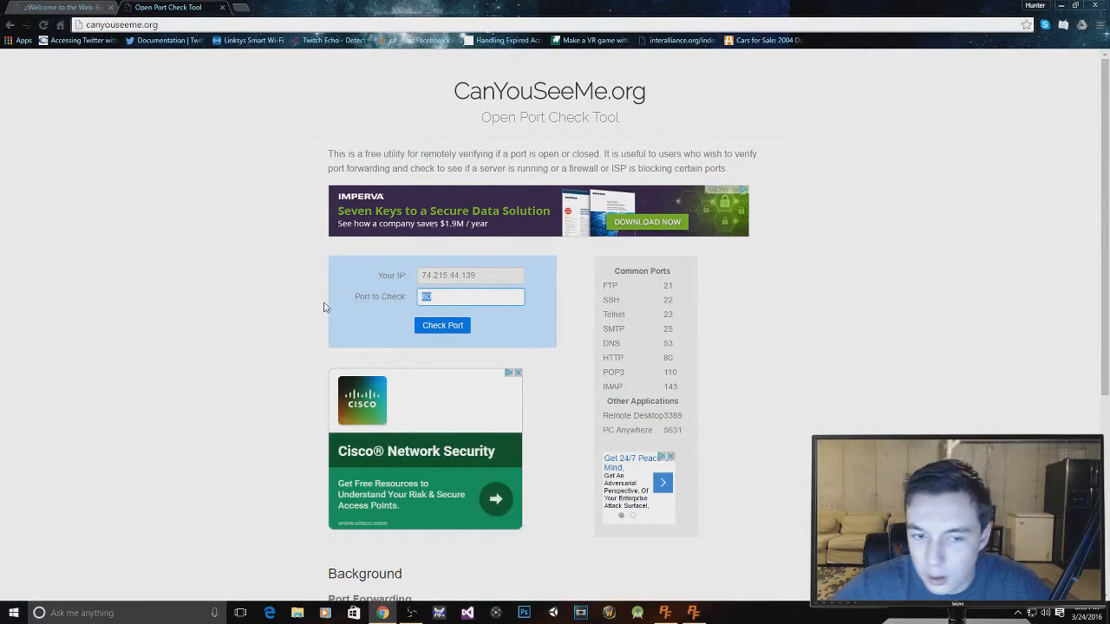
pyautogui.write('4435')
pyautogui.click(432, 324)
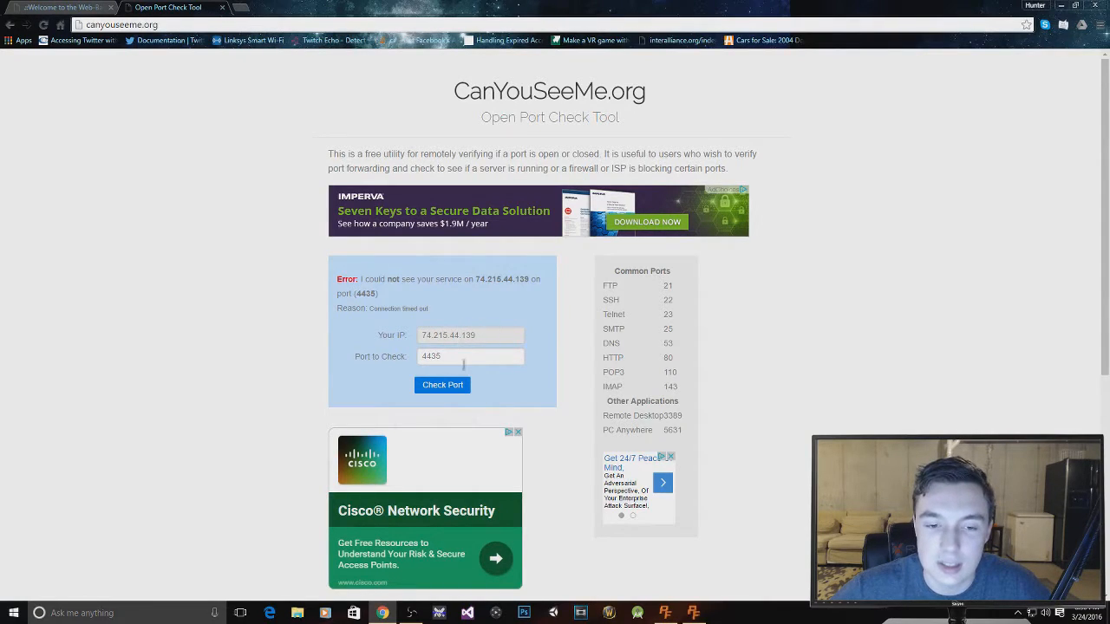
pyautogui.click(208, 7)
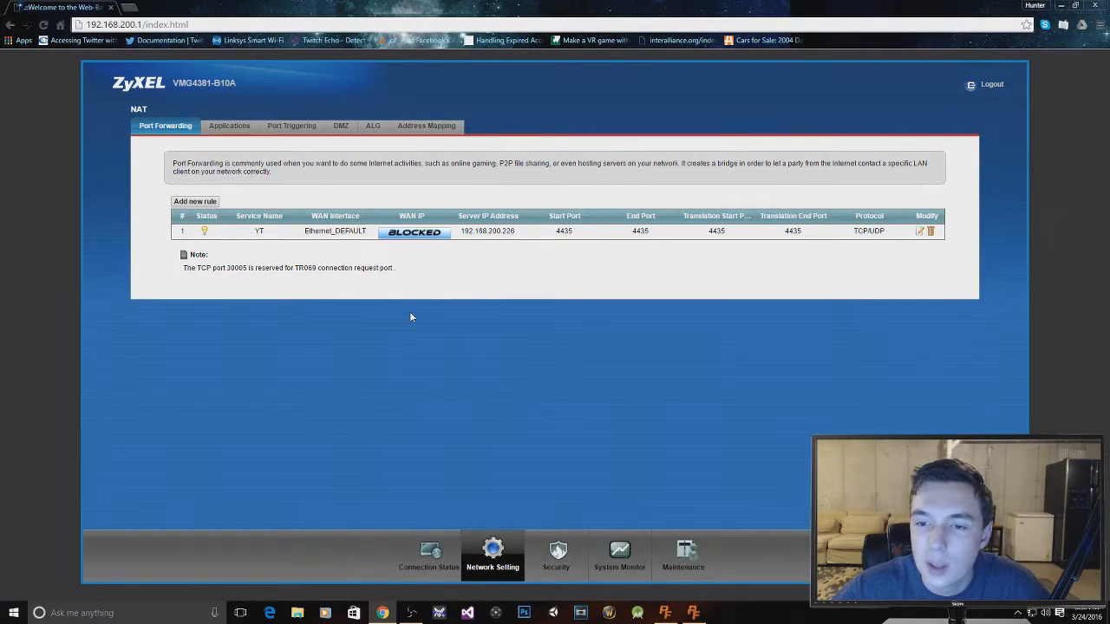
pyautogui.rightClick(472, 226)
pyautogui.click(436, 272)
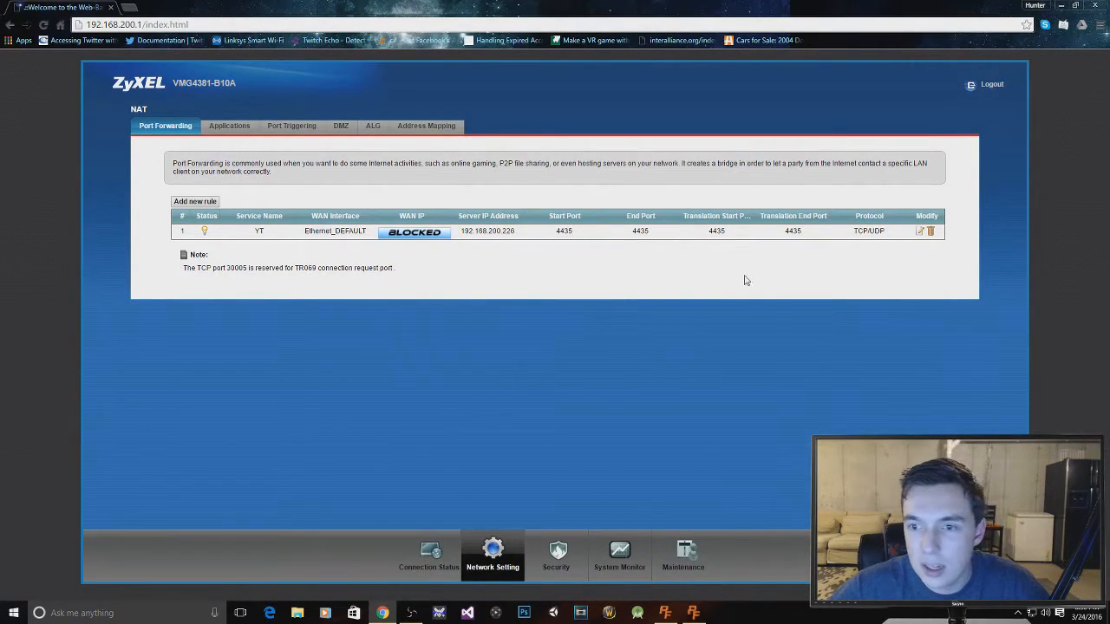